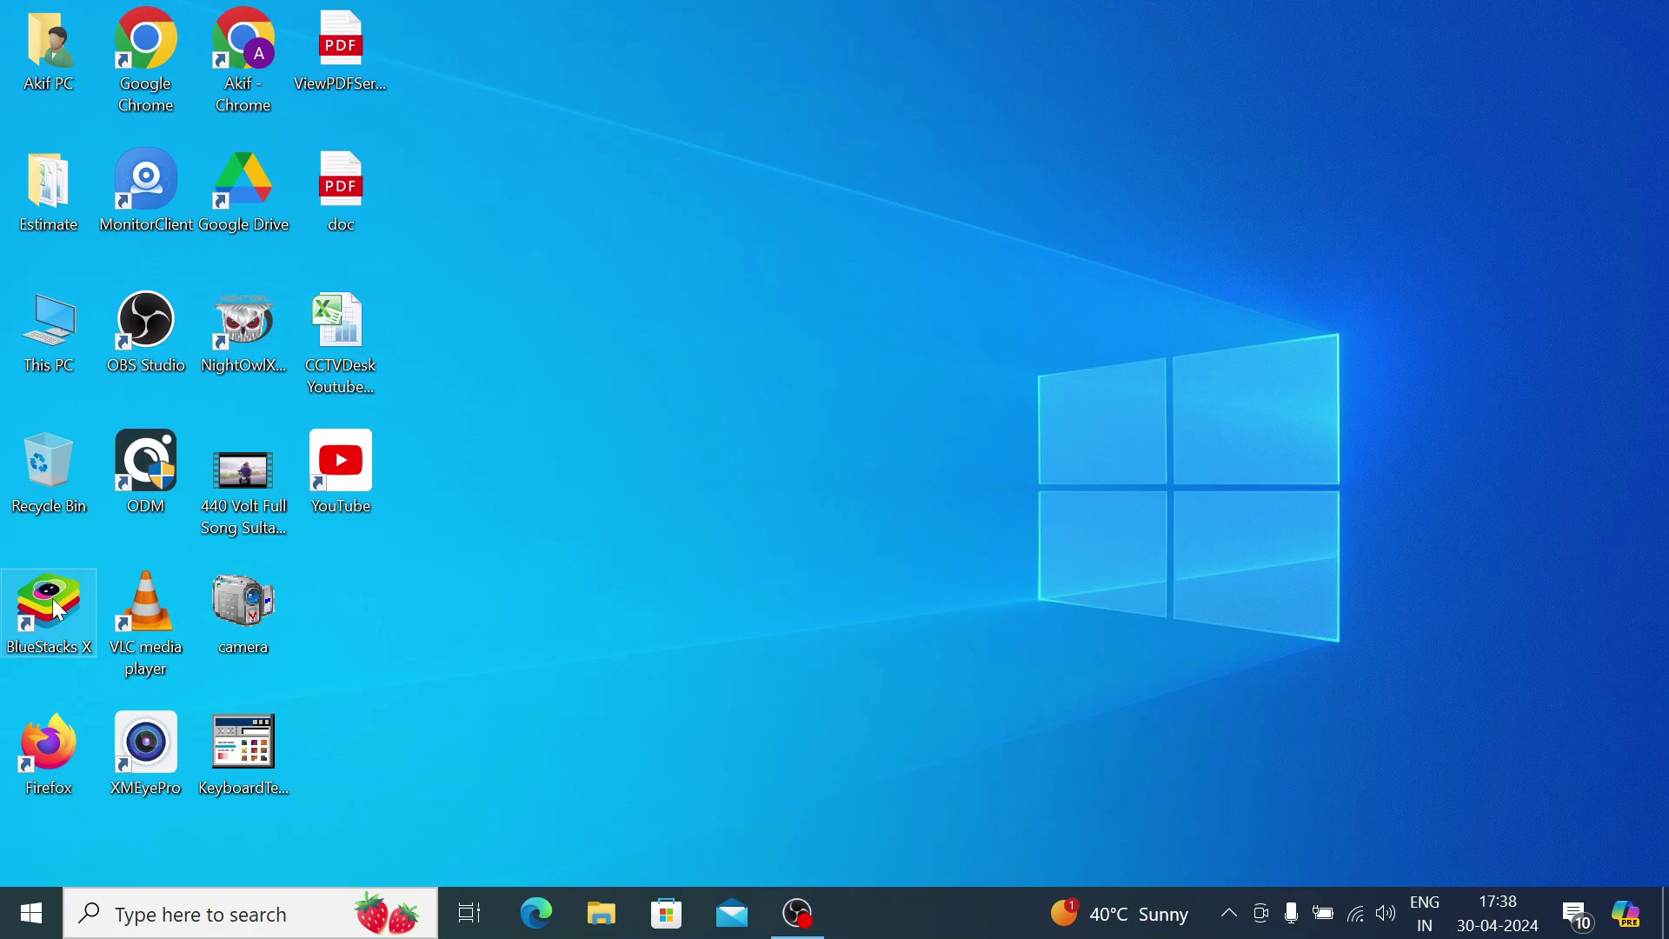
Launch BlueStacks X from the desktop and start the App Player to its Android home screen
{"action": "left_click", "coordinate": [58, 610]}
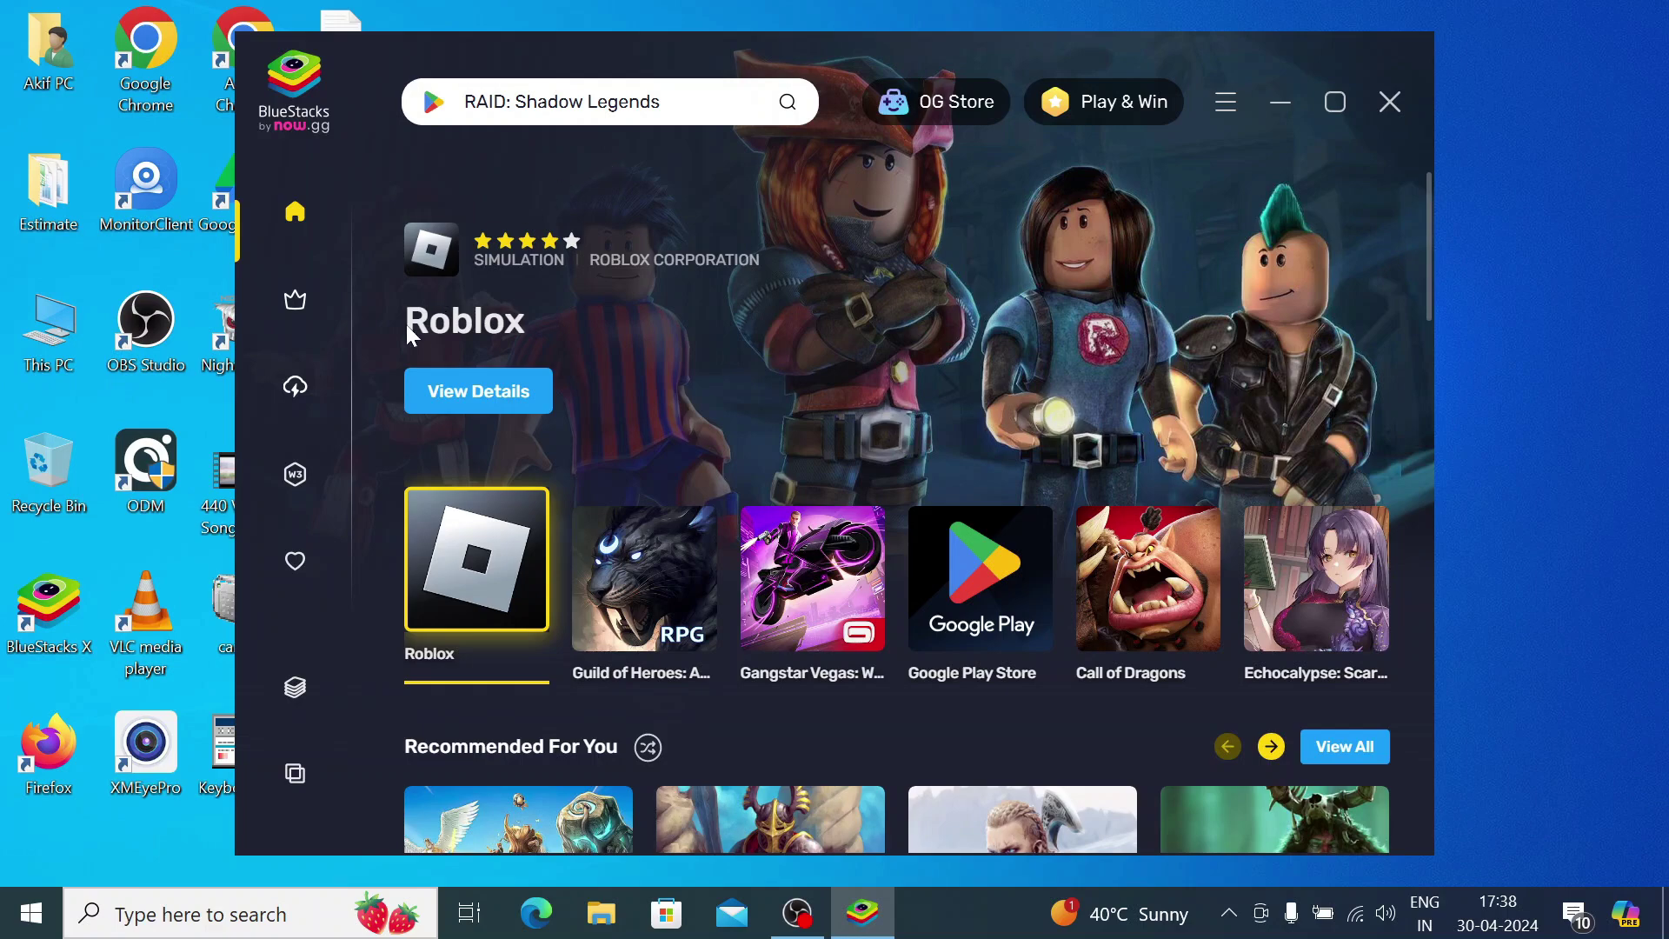
{"action": "left_click", "coordinate": [296, 696]}
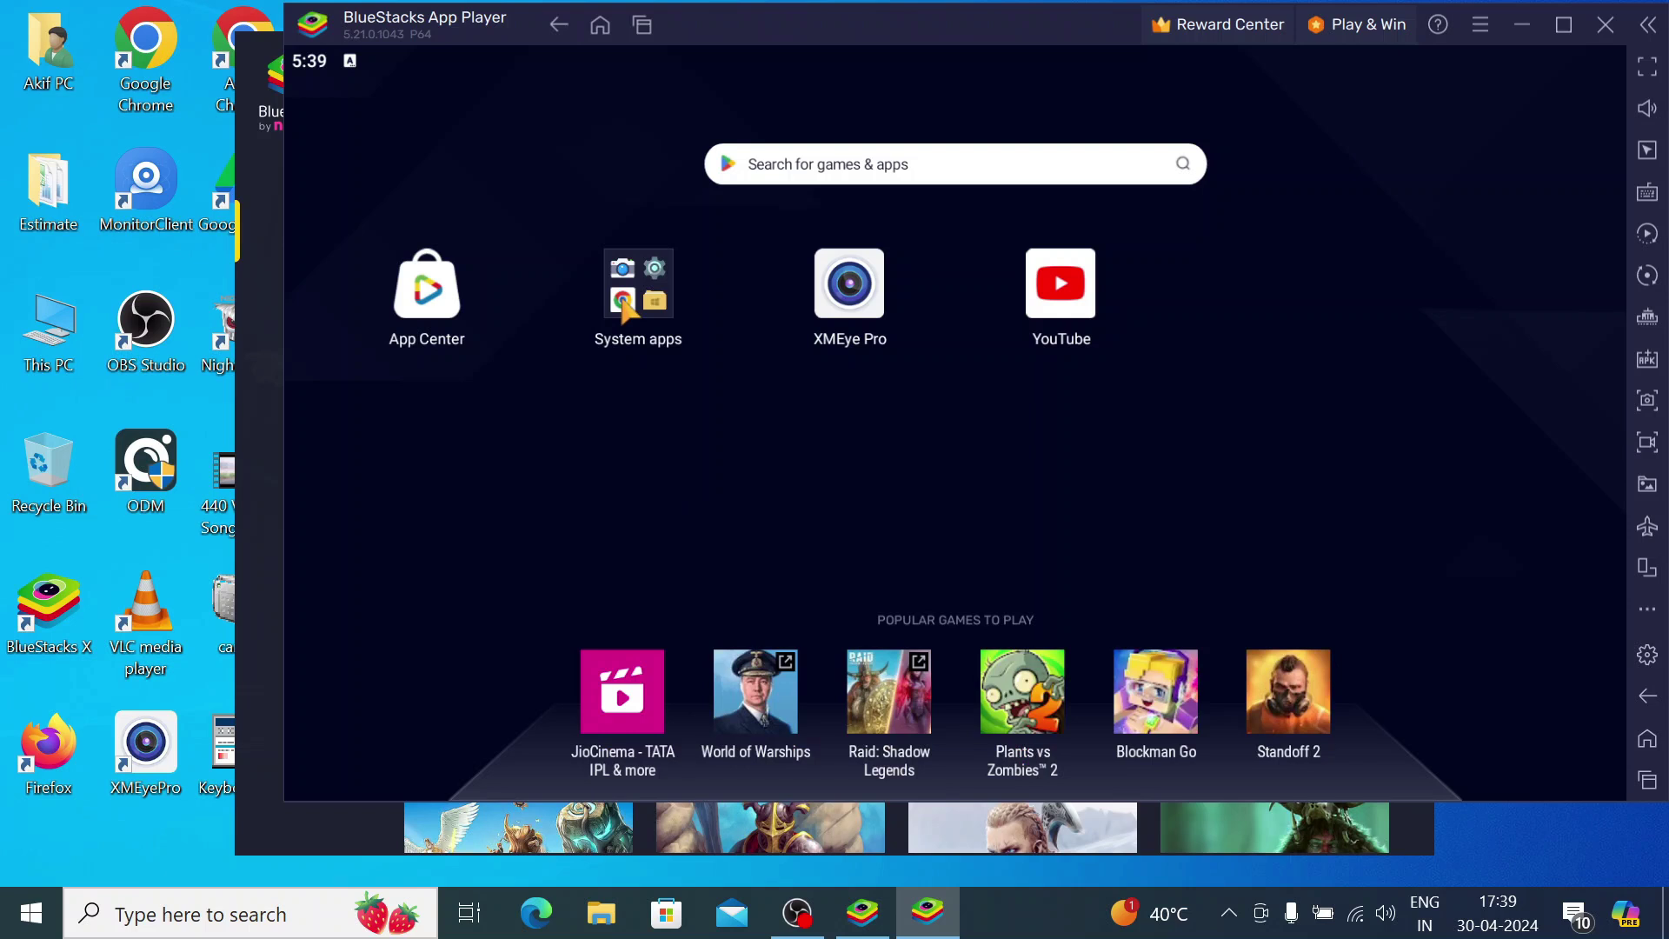
Open the Play Store from System apps and rerun the recent 'vimtag' search to reach Vimtag's page
{"action": "left_click", "coordinate": [623, 302]}
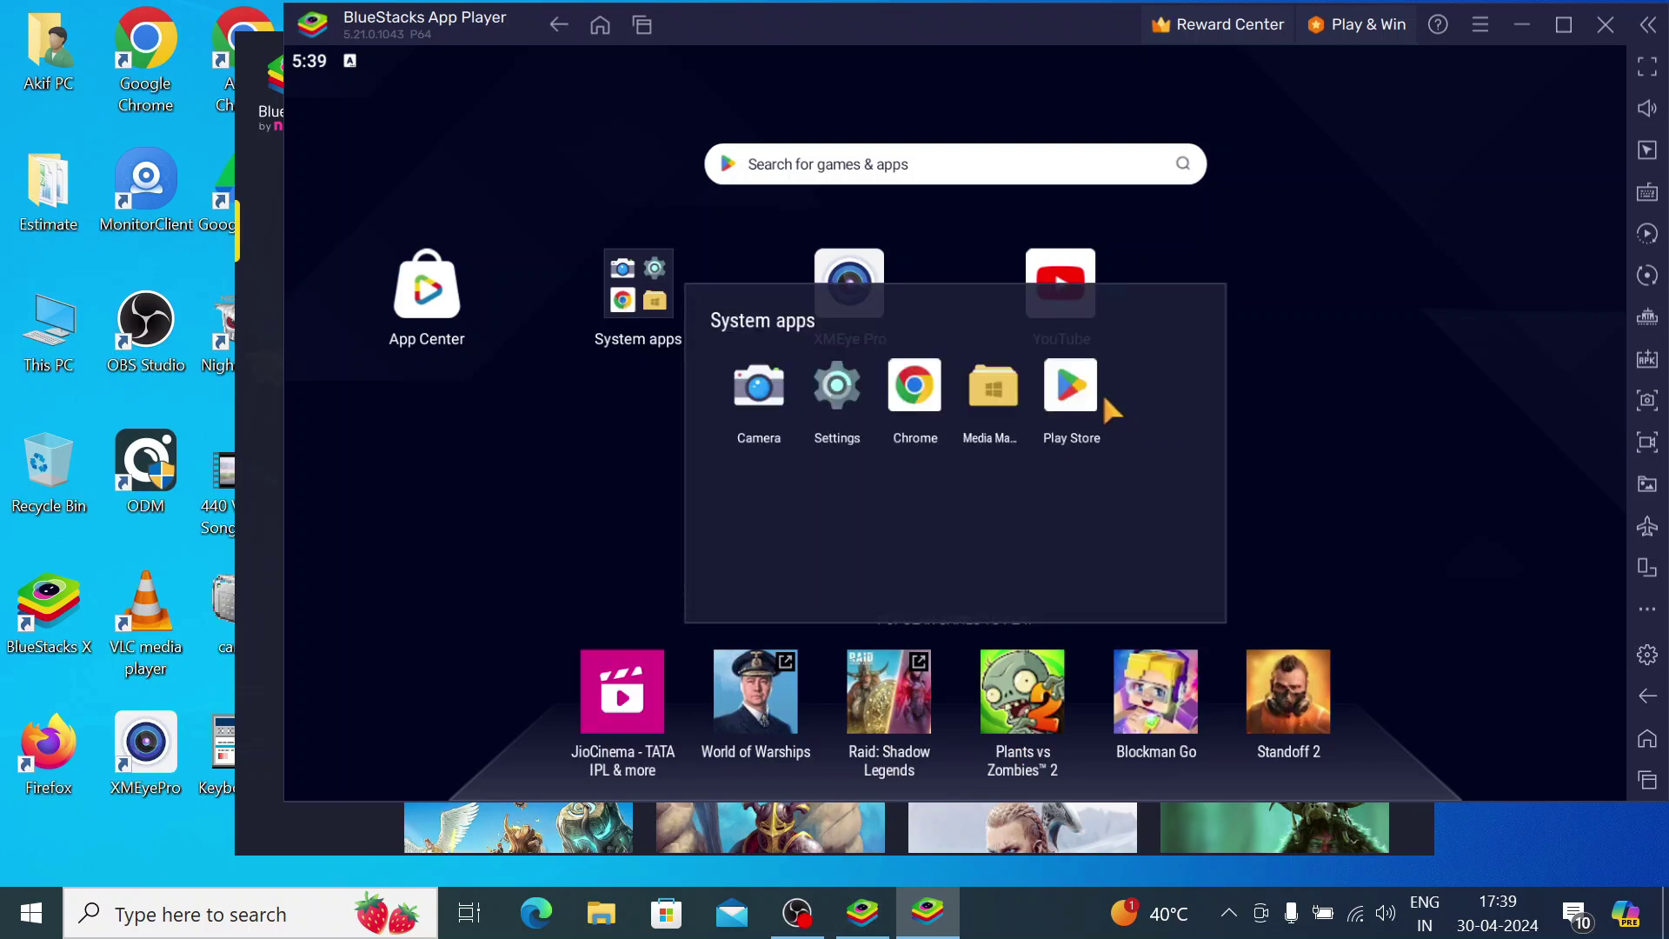
{"action": "left_click", "coordinate": [1082, 398]}
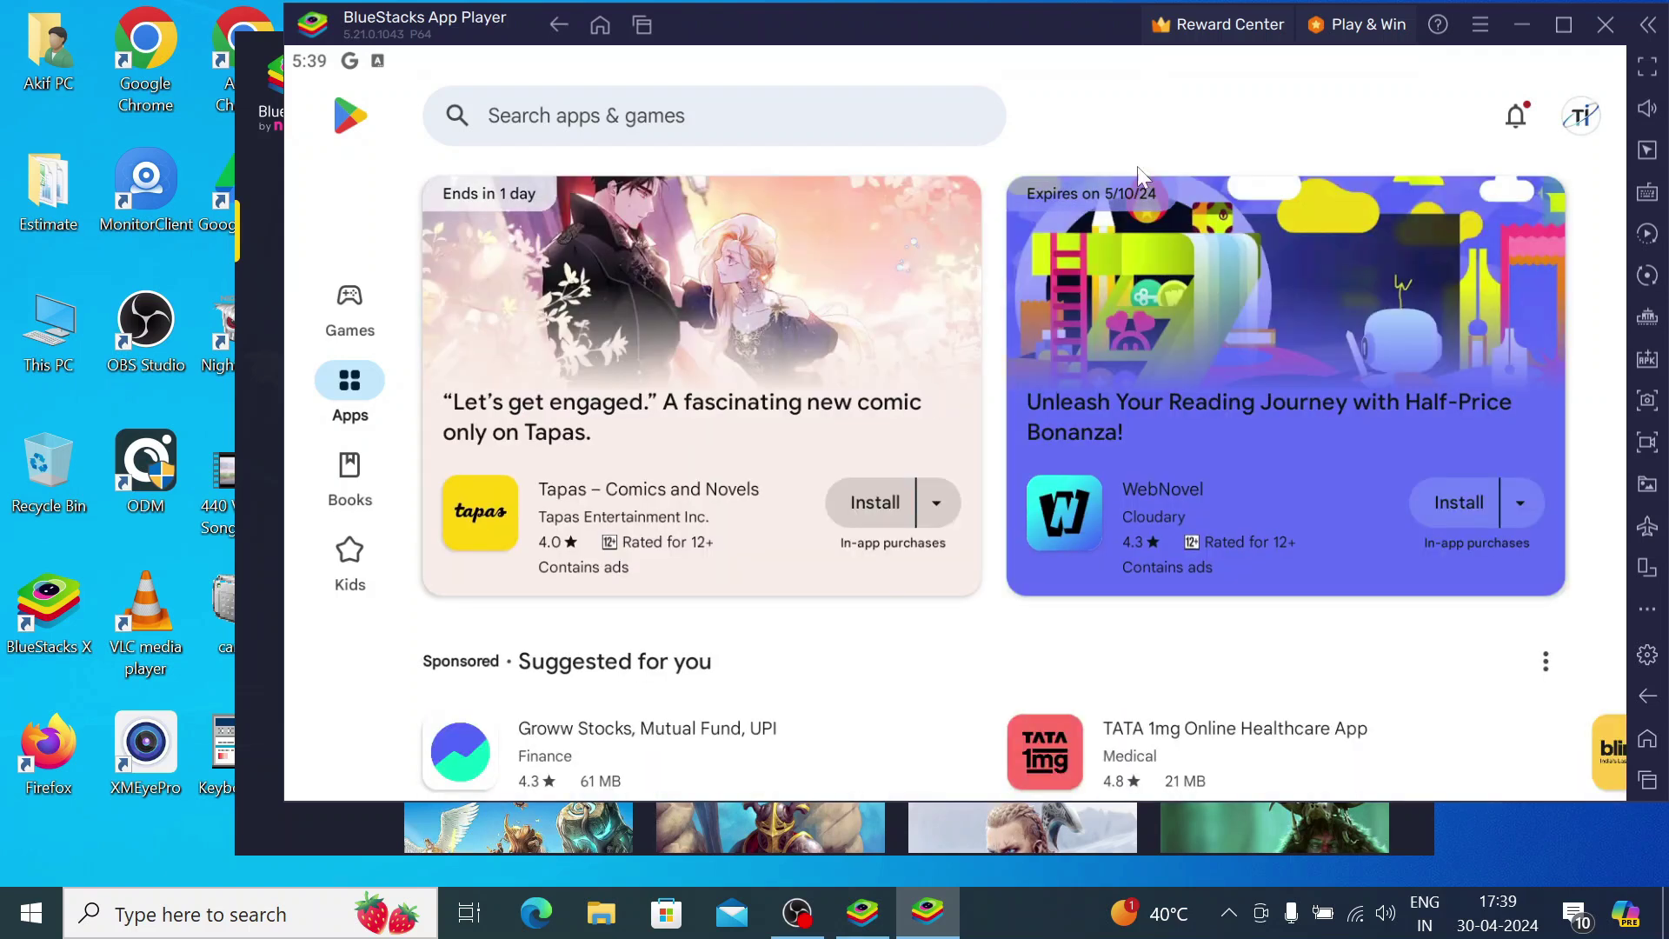
{"action": "left_click", "coordinate": [644, 114]}
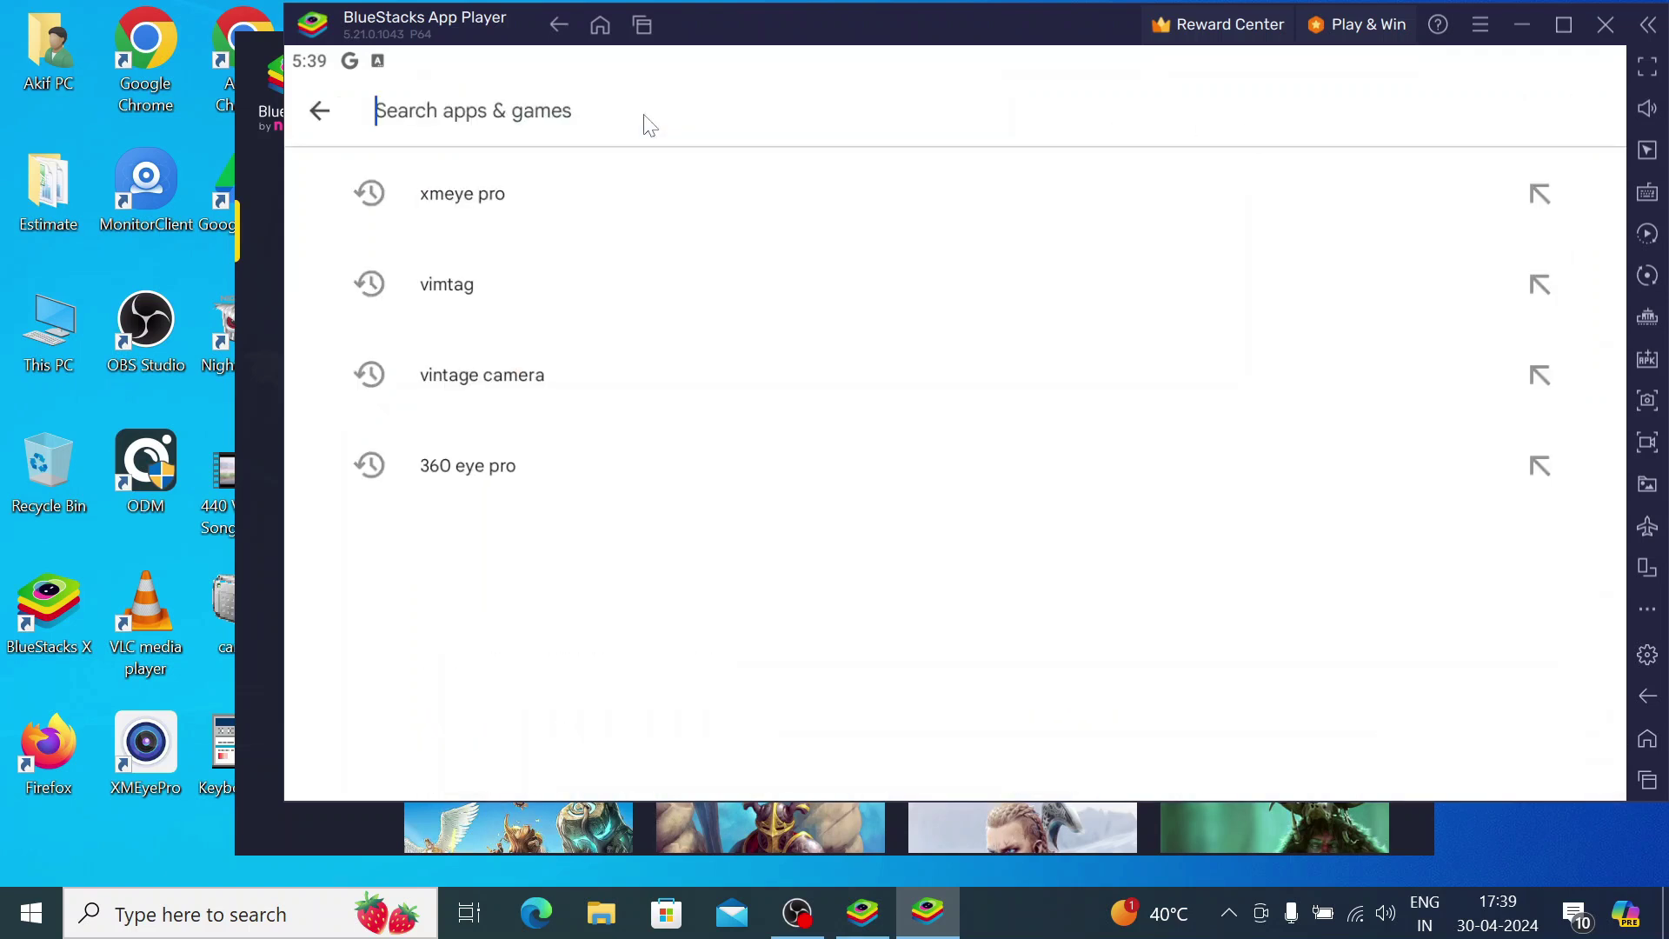
{"action": "left_click", "coordinate": [453, 286]}
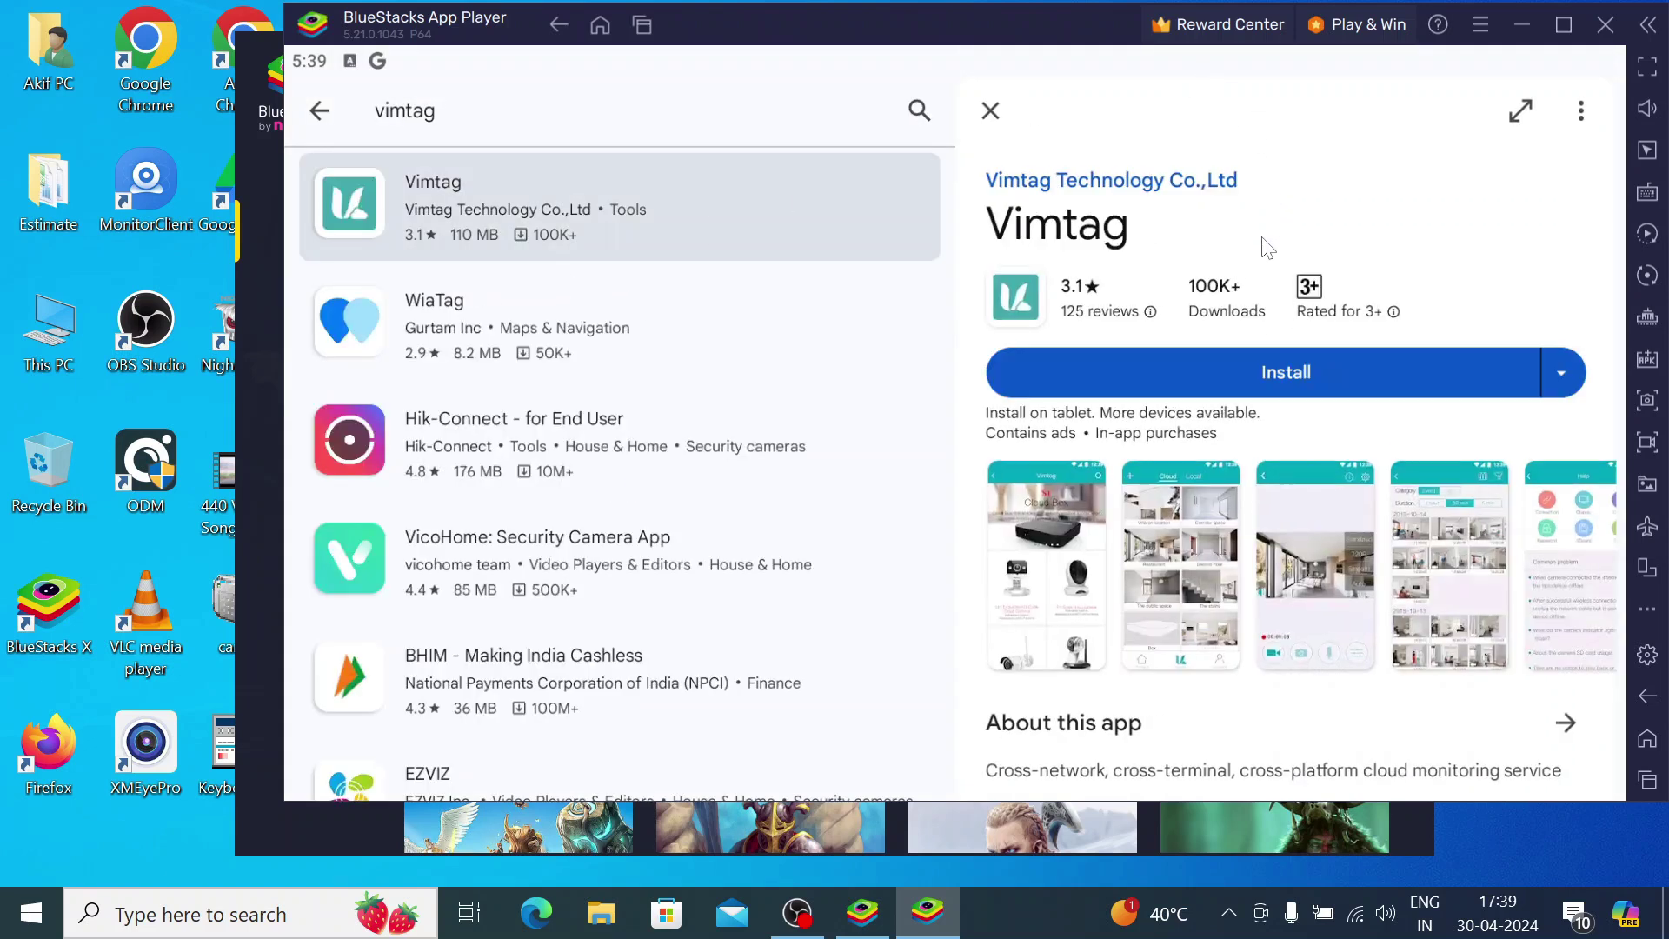
Install the Vimtag app from its Play Store page
{"action": "left_click", "coordinate": [1244, 374]}
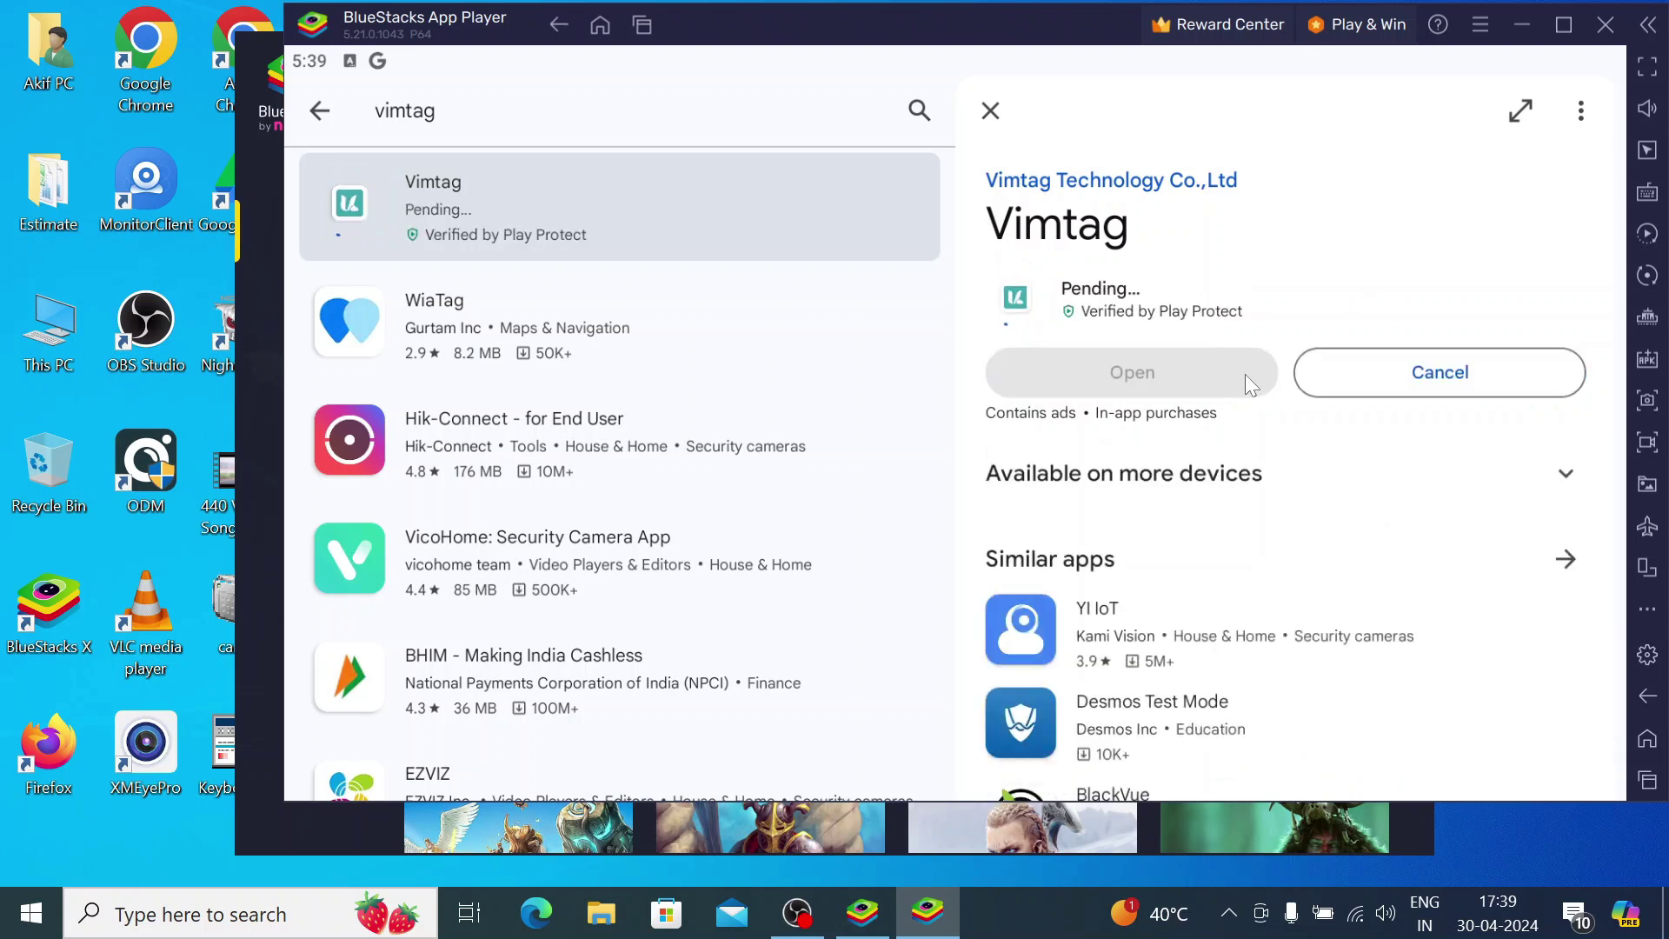
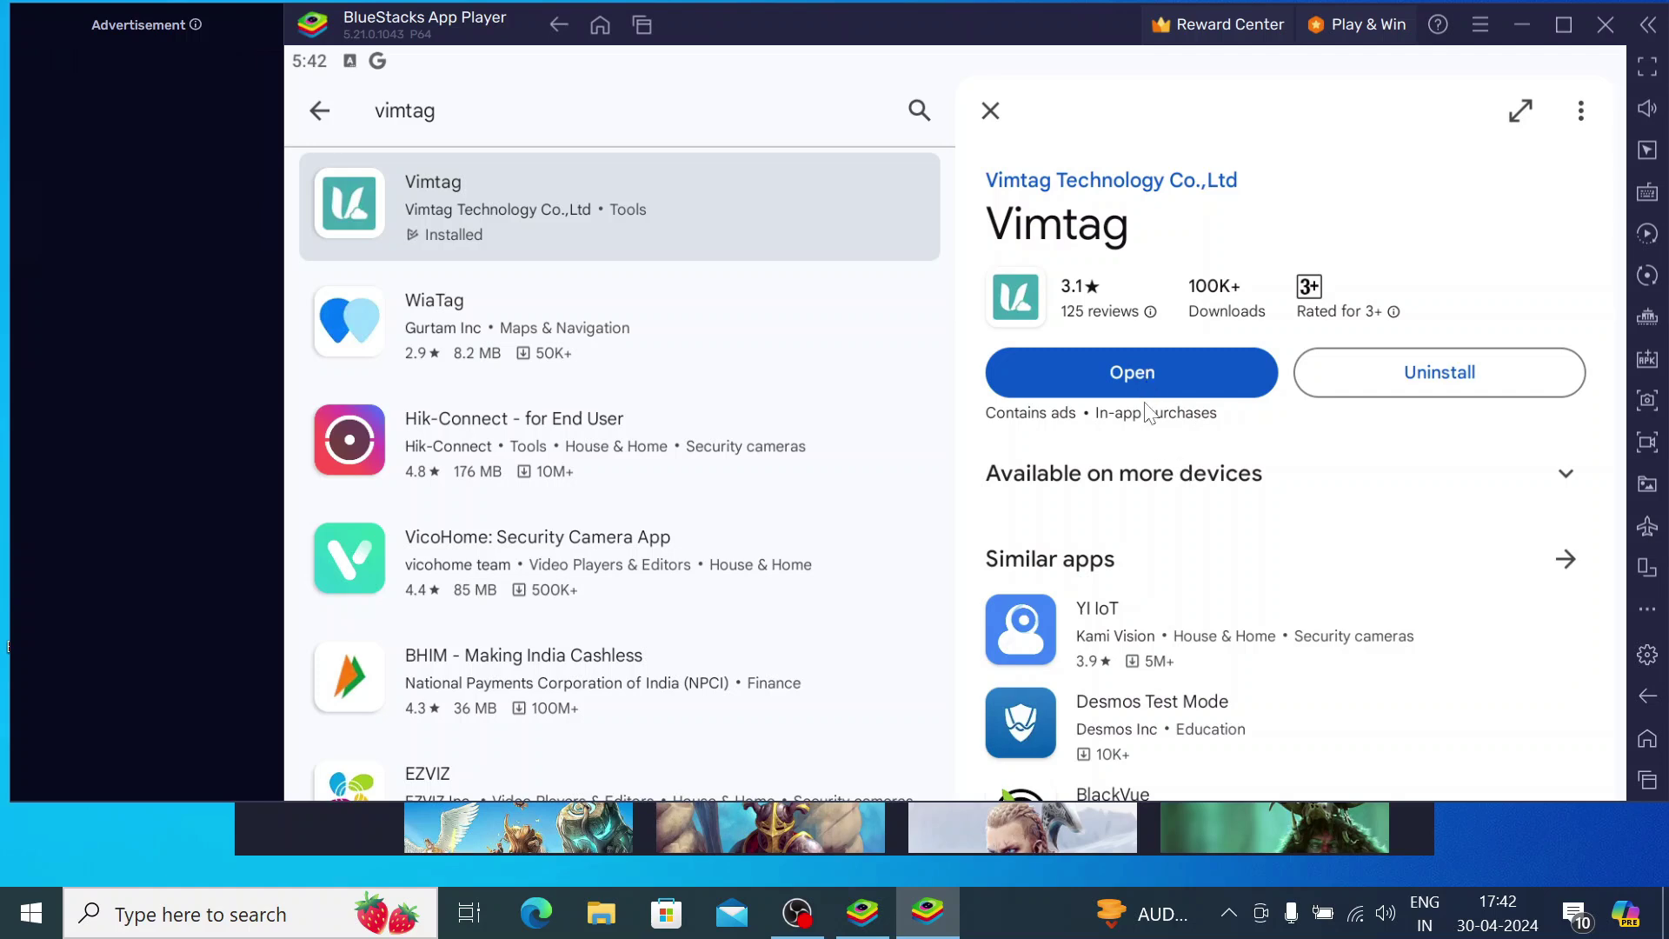
Minimize BlueStacks once Vimtag is installed, revealing its shortcut on the Windows desktop
{"action": "left_click", "coordinate": [1665, 913]}
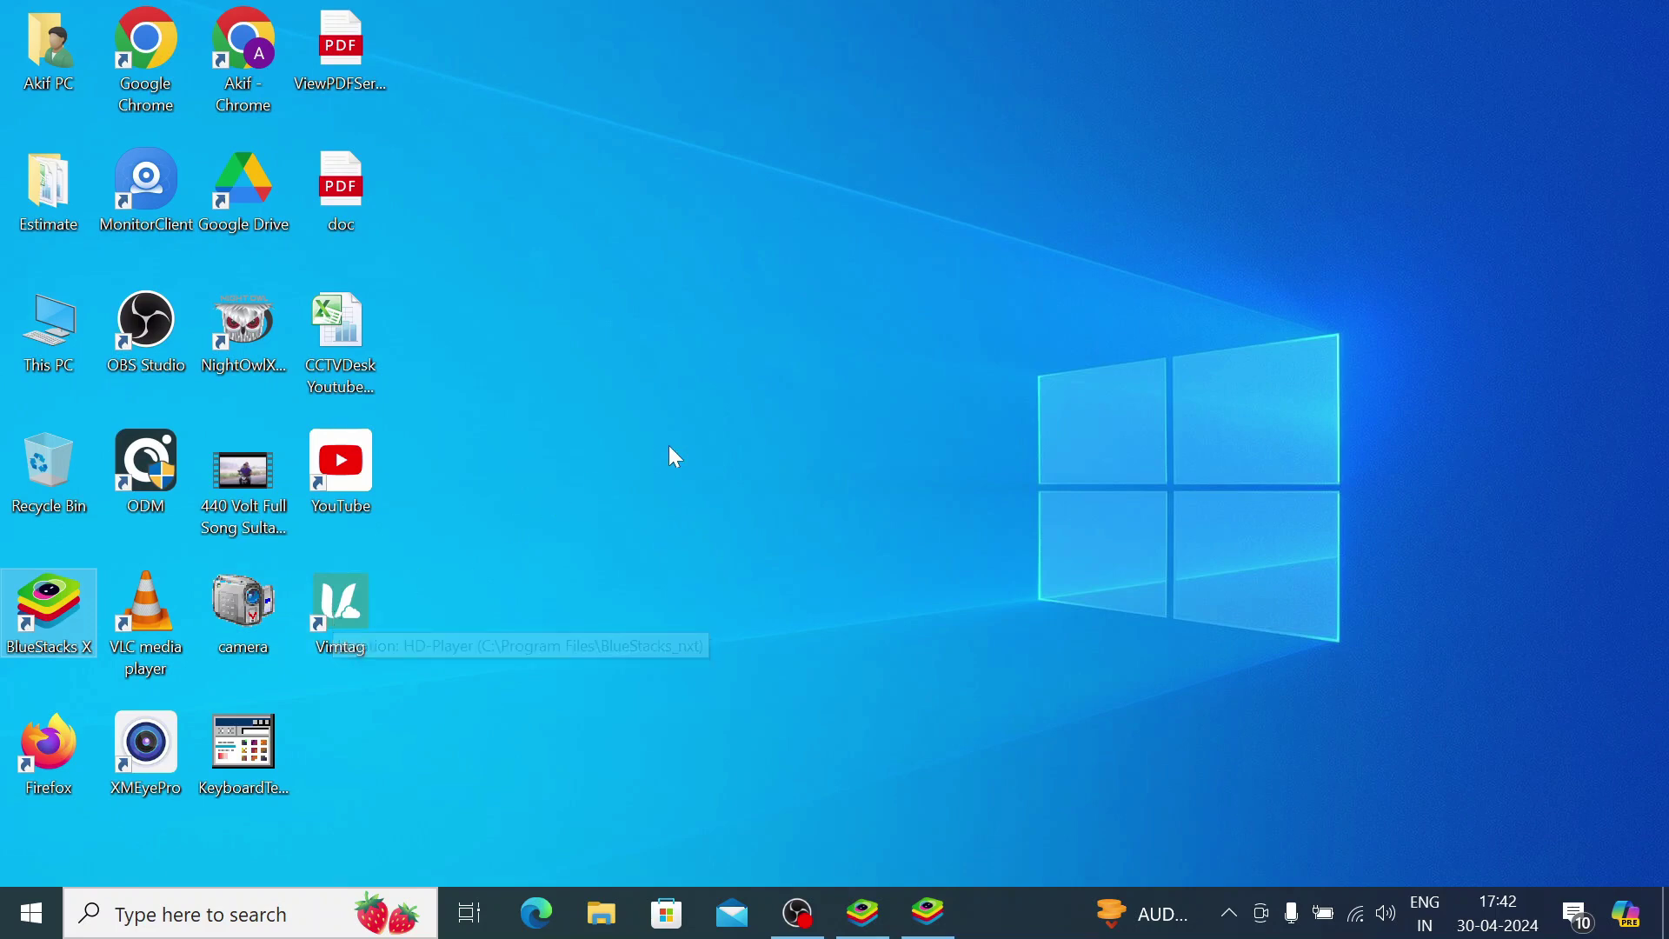
Restore BlueStacks, open Vimtag, and choose Sign In for an existing account
{"action": "left_click", "coordinate": [928, 917]}
{"action": "left_click", "coordinate": [1143, 378]}
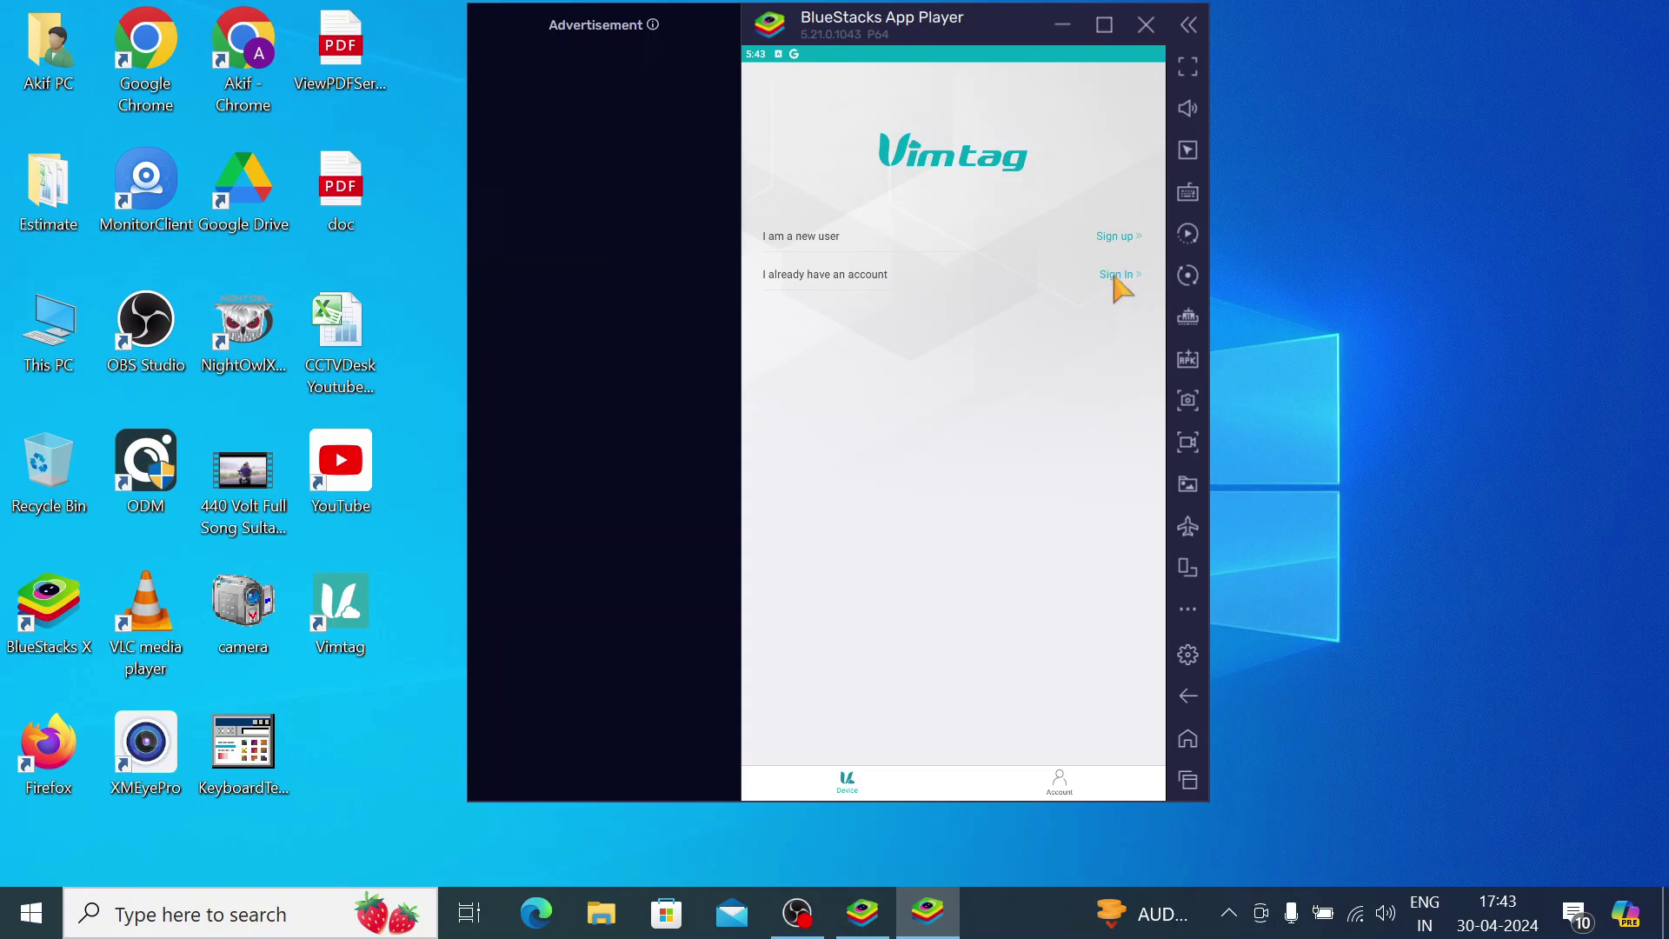
{"action": "left_click", "coordinate": [1115, 275]}
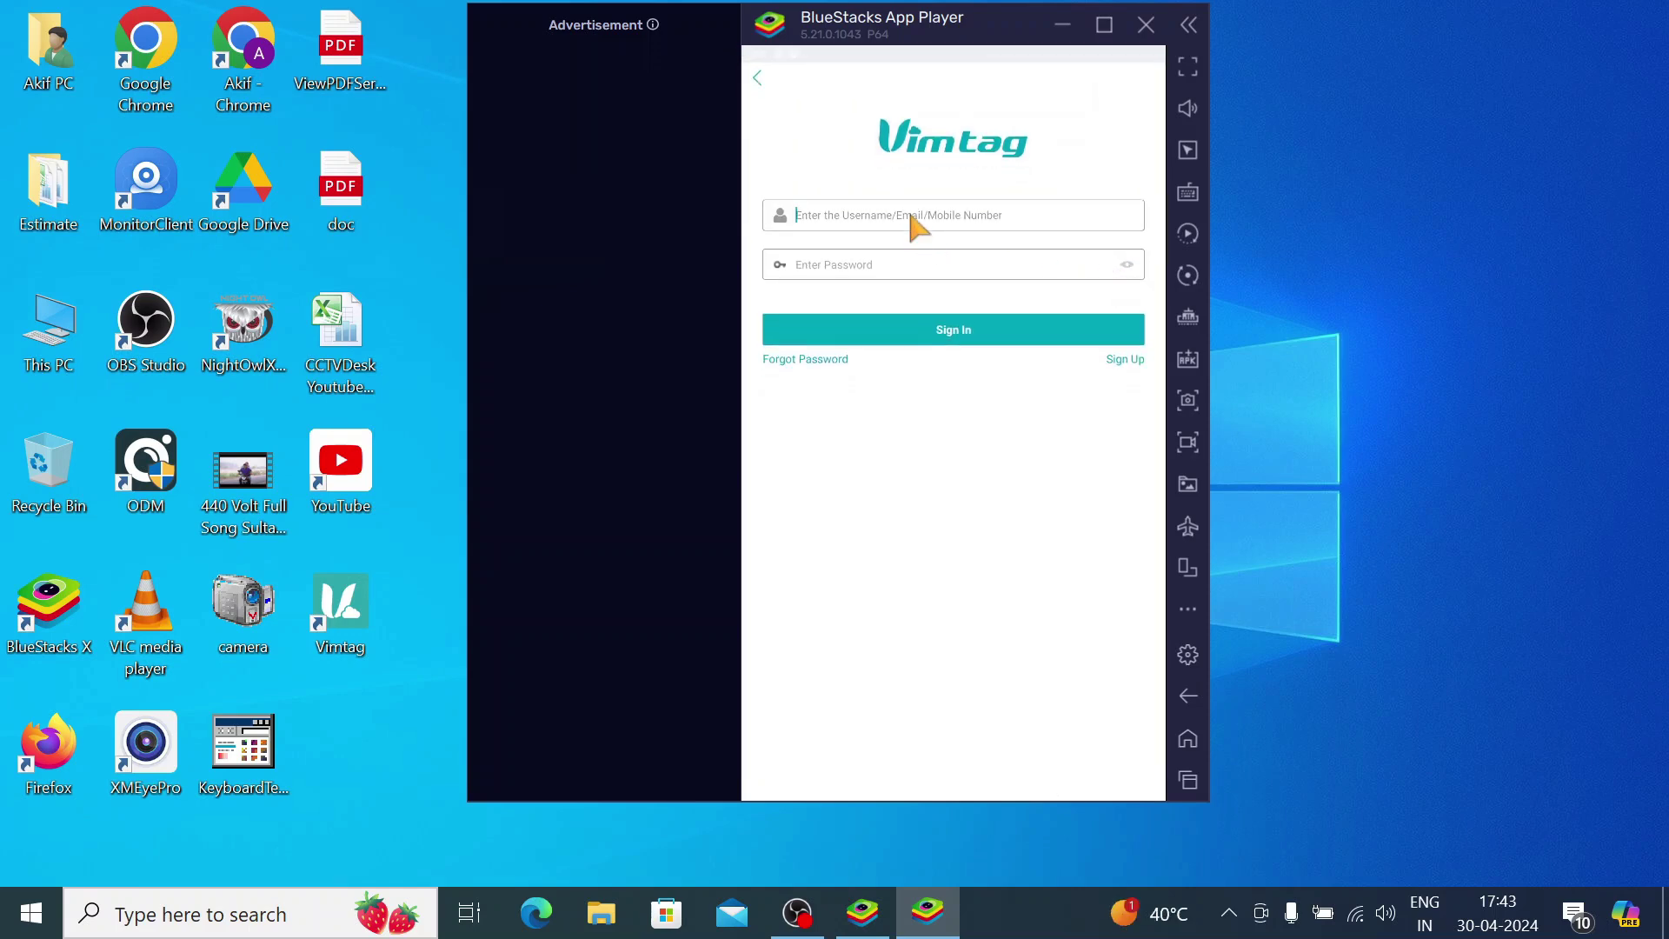
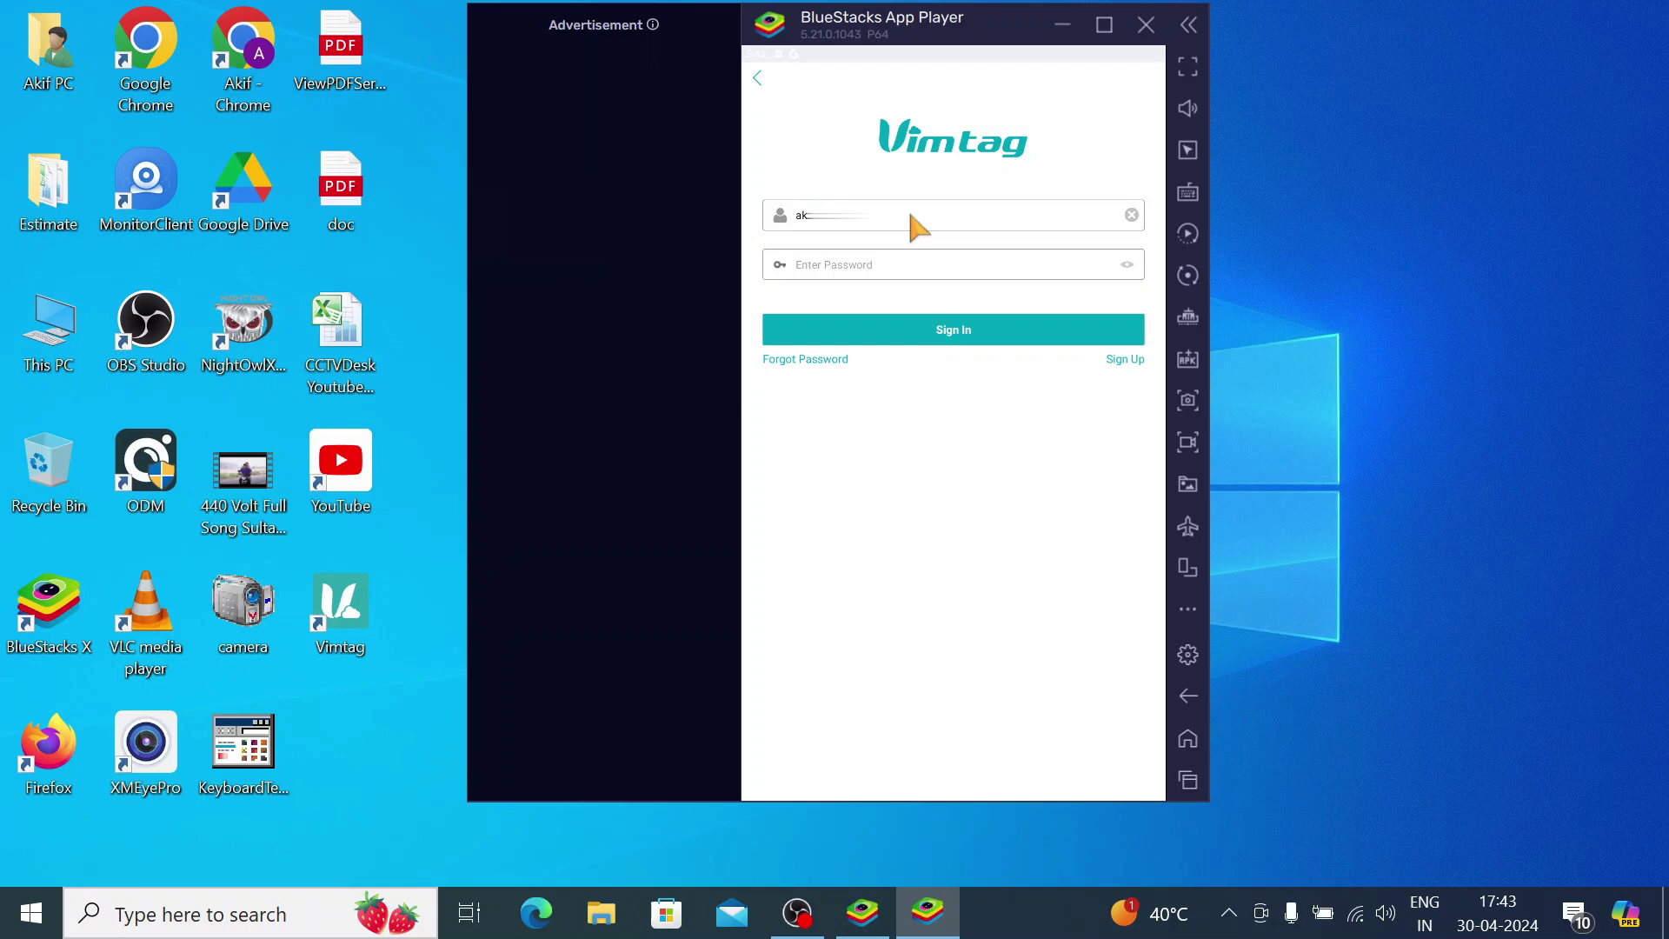
Enter the account's Gmail address as username and type the account password
{"action": "key", "text": "Tab"}
{"action": "type", "text": "•"}
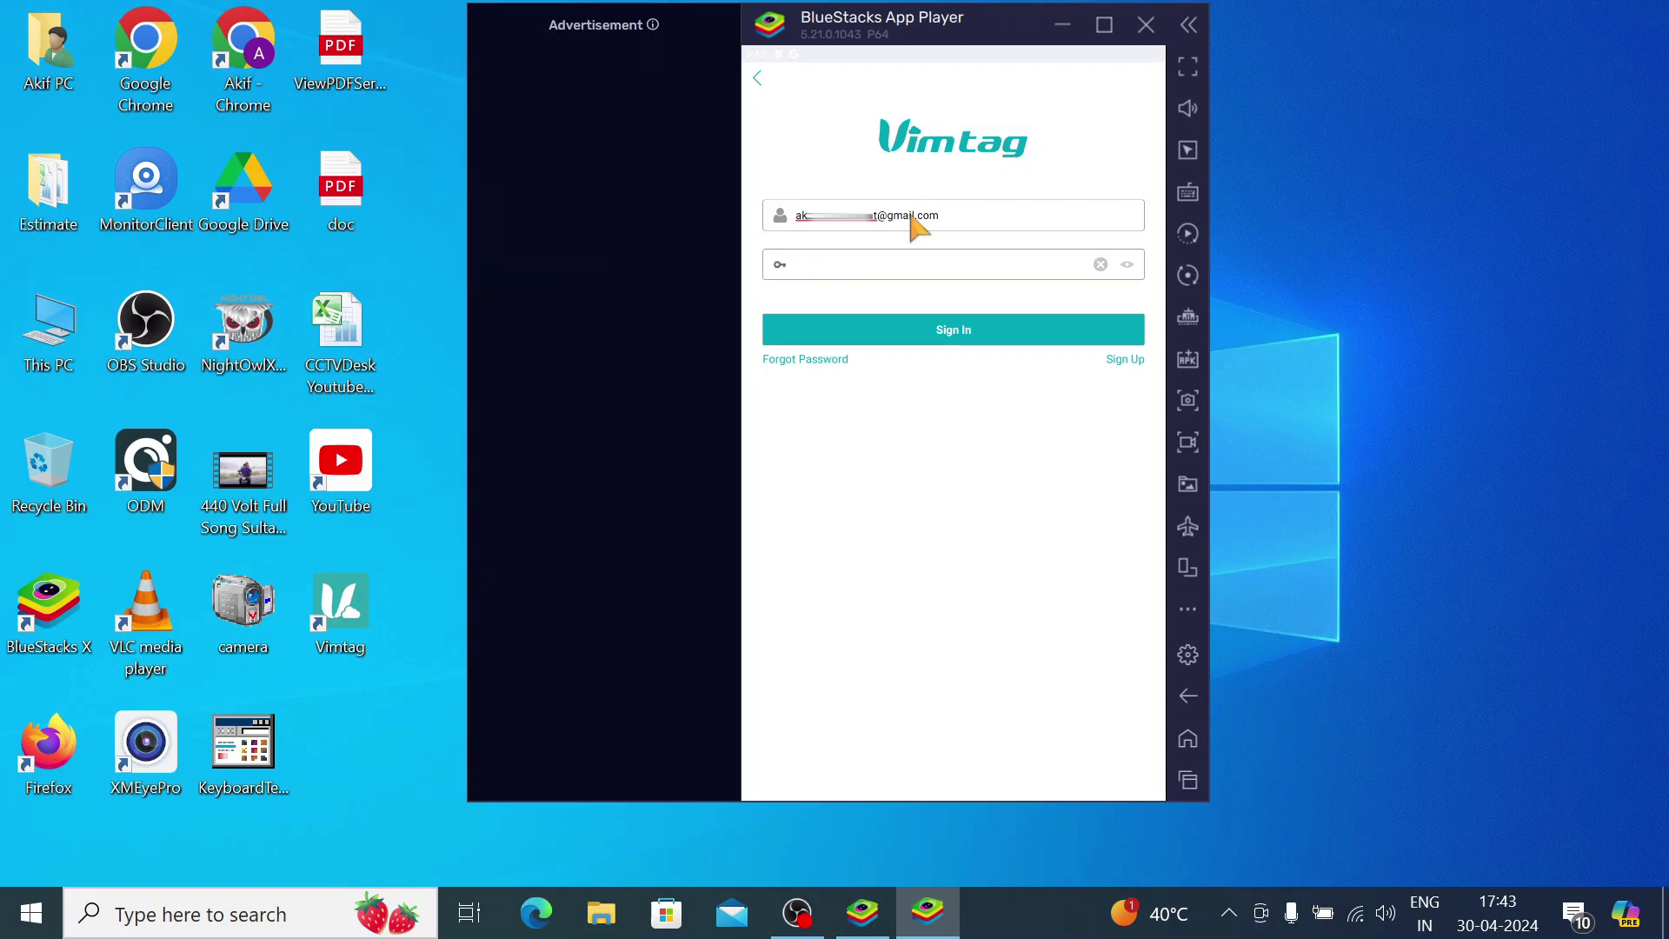
Sign in, allow Vimtag storage access, view the Account page, then return to the Device list
{"action": "left_click", "coordinate": [941, 331]}
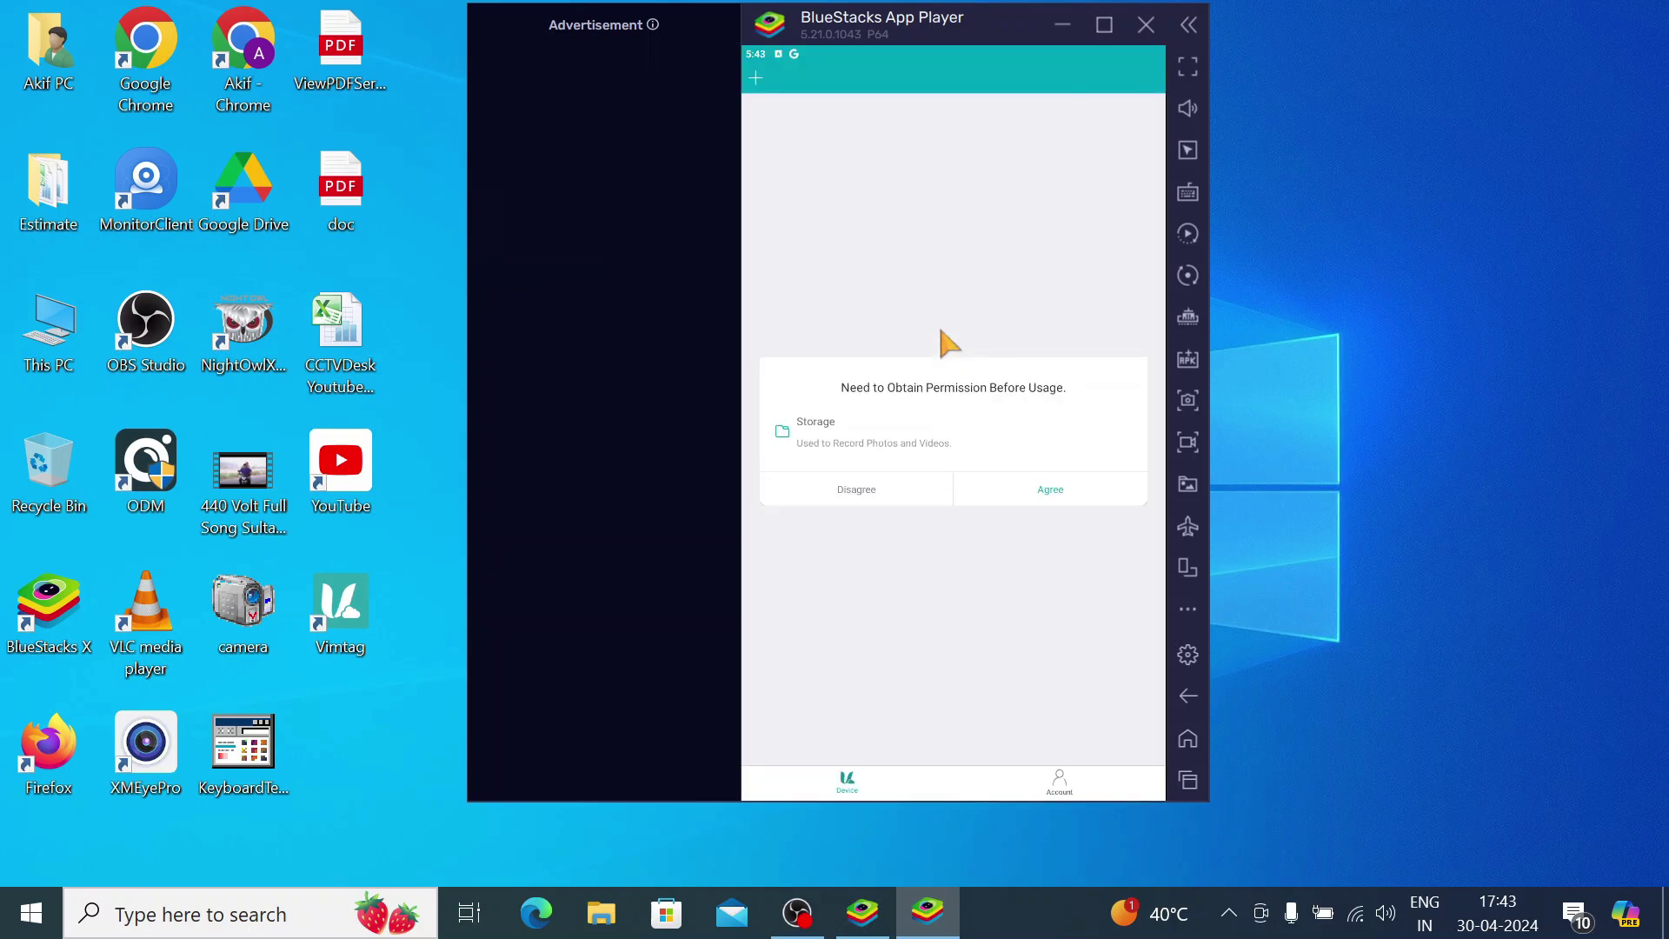
{"action": "left_click", "coordinate": [1001, 492]}
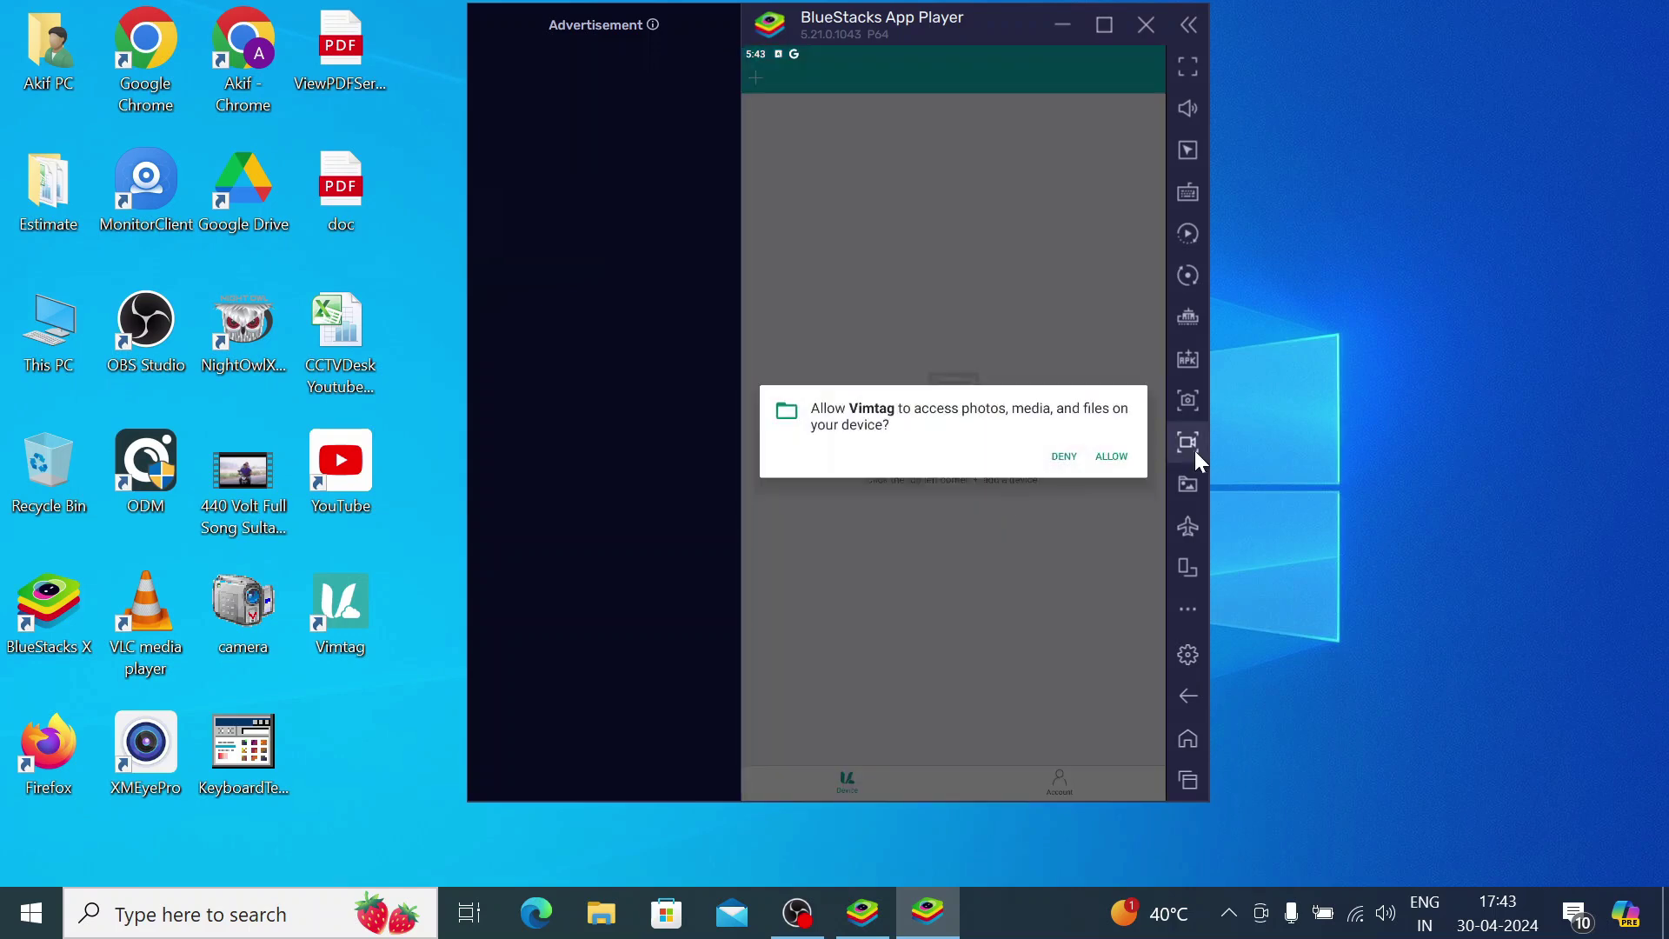
{"action": "left_click", "coordinate": [1108, 456]}
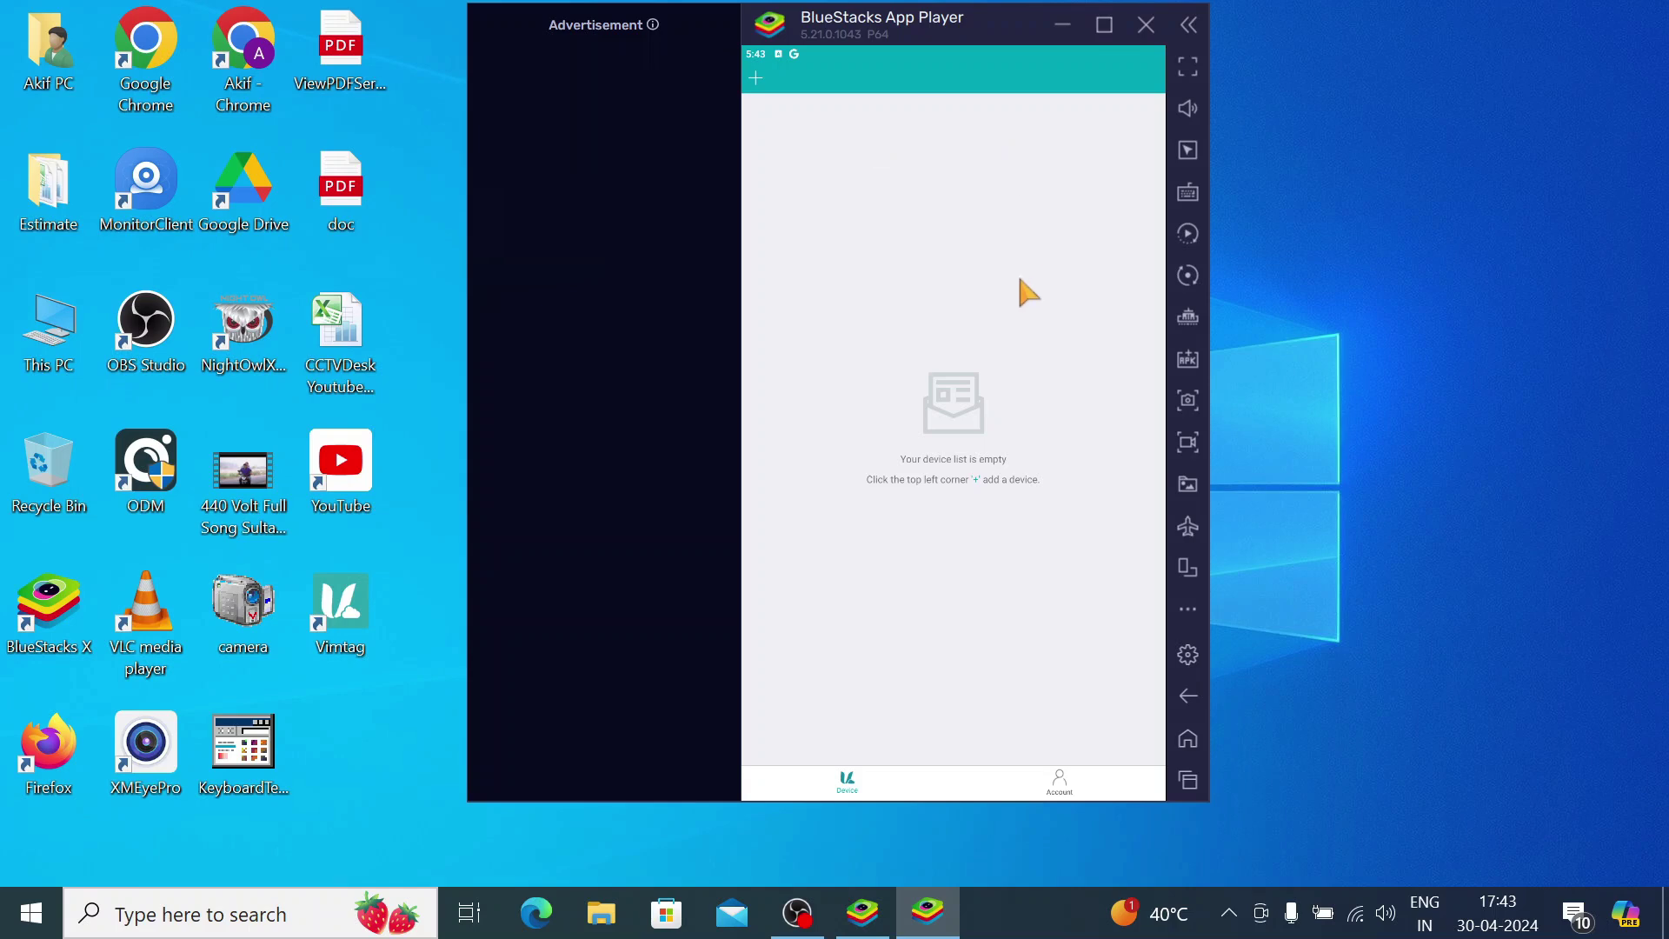
{"action": "left_click", "coordinate": [1060, 786]}
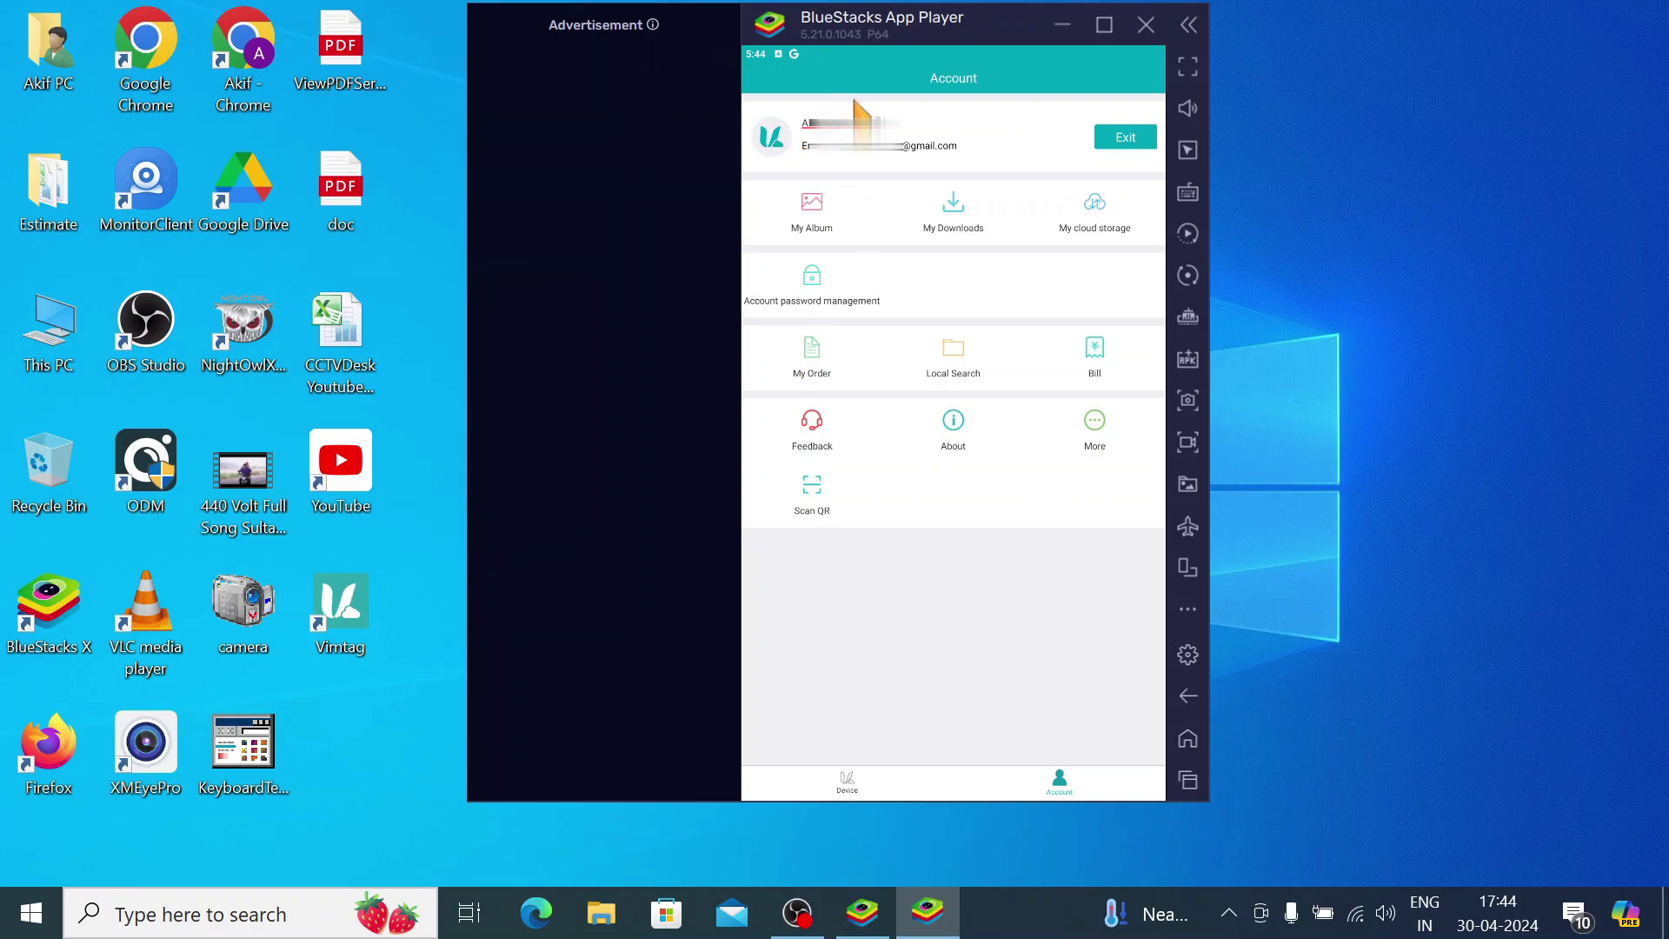
{"action": "left_click", "coordinate": [843, 778]}
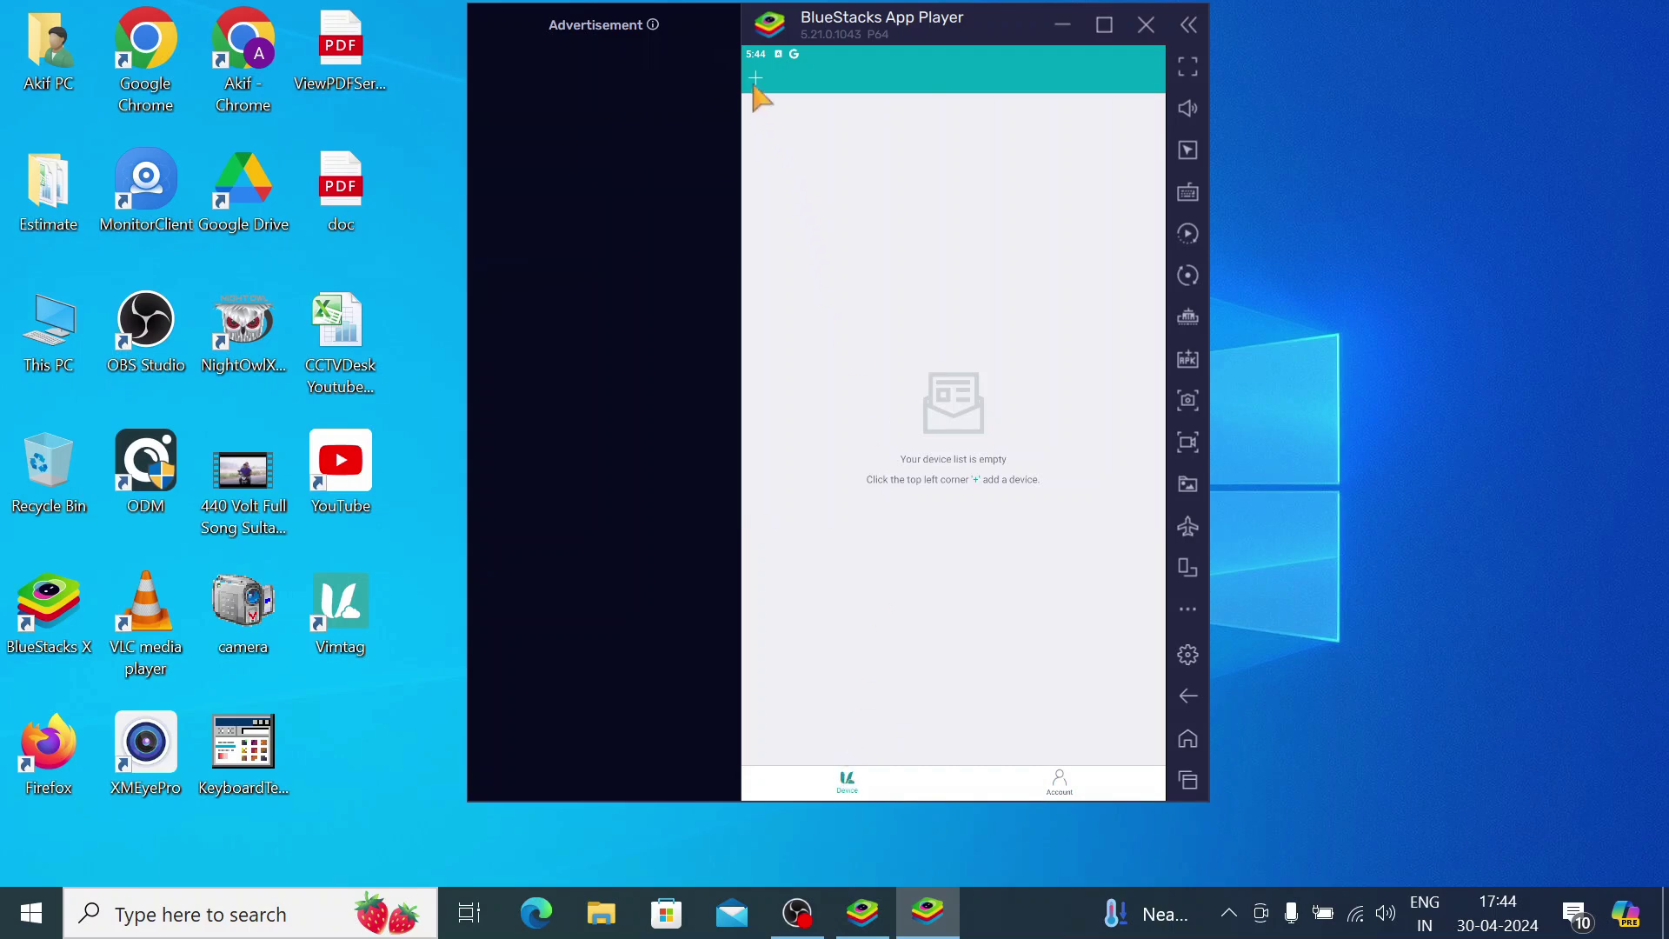
Add a new device and choose Dome Cam under Outdoor Cameras from the device type list
{"action": "left_click", "coordinate": [754, 81]}
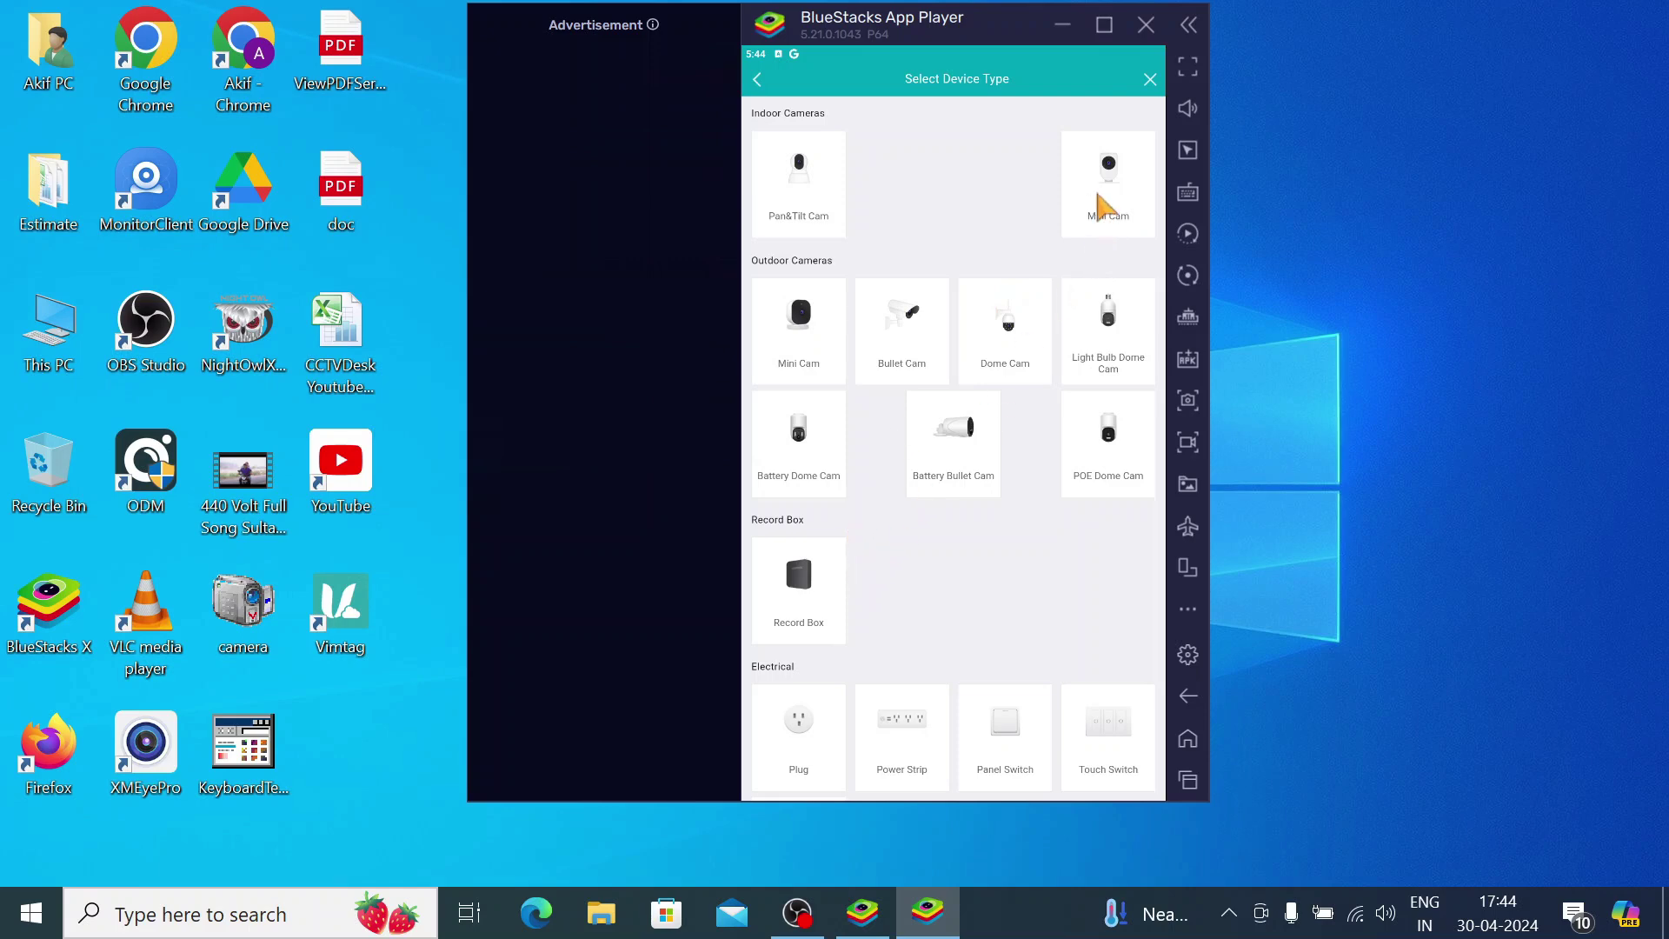
{"action": "scroll", "coordinate": [947, 688], "scroll_direction": "down", "scroll_amount": 3}
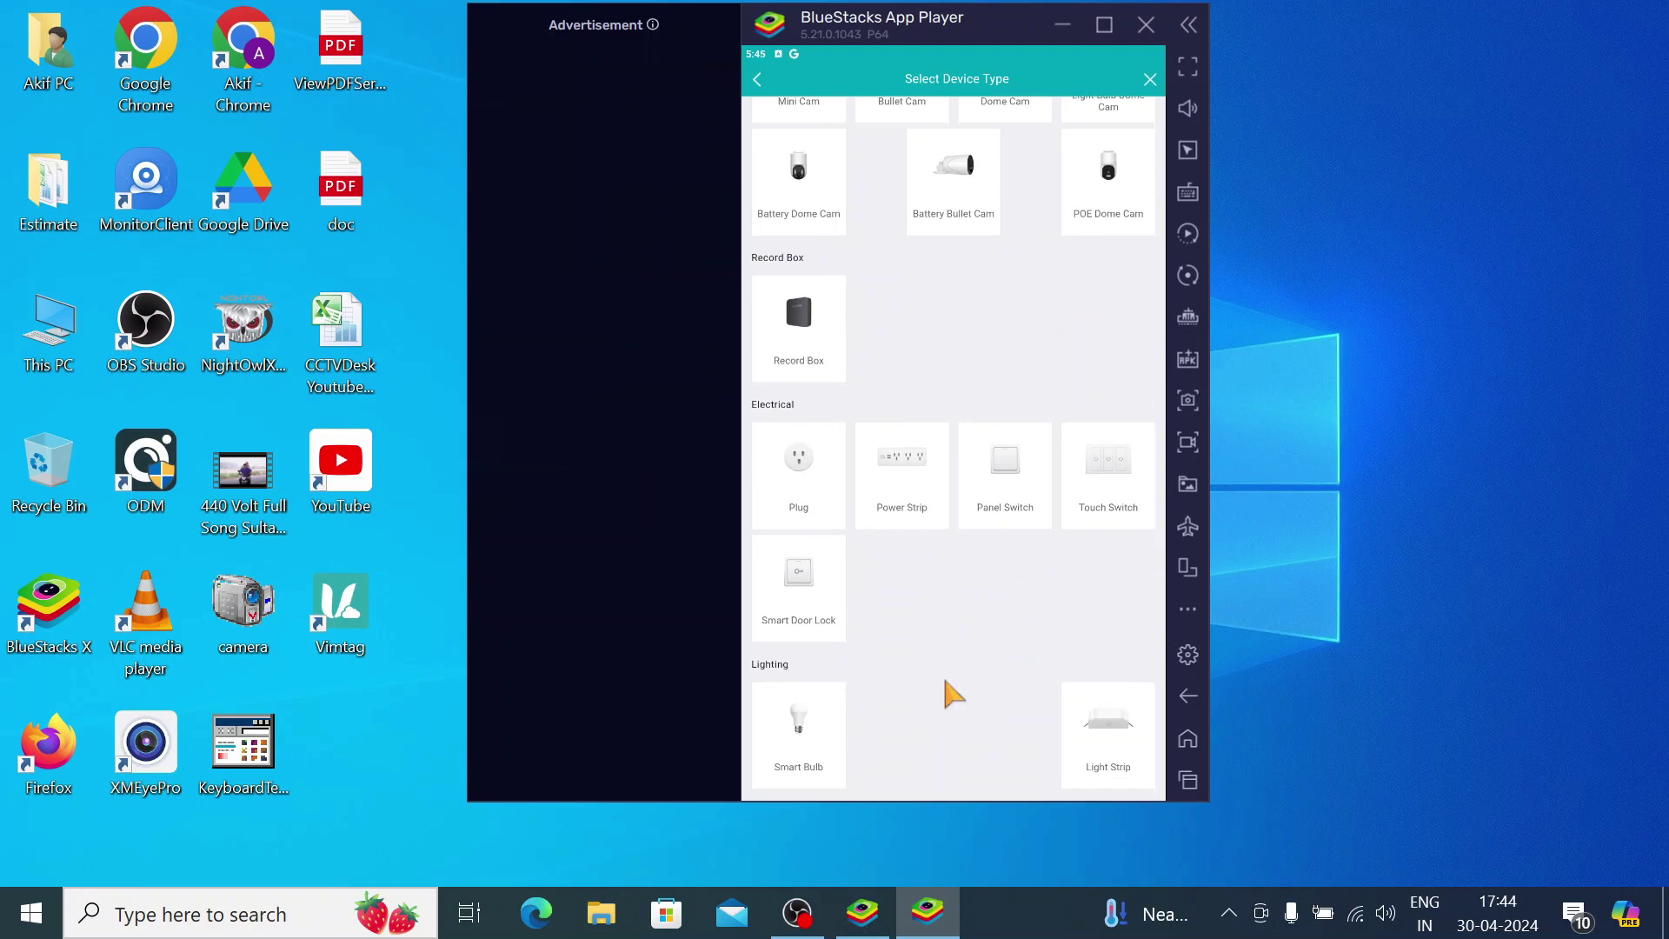
{"action": "scroll", "coordinate": [948, 687], "scroll_direction": "up", "scroll_amount": 3}
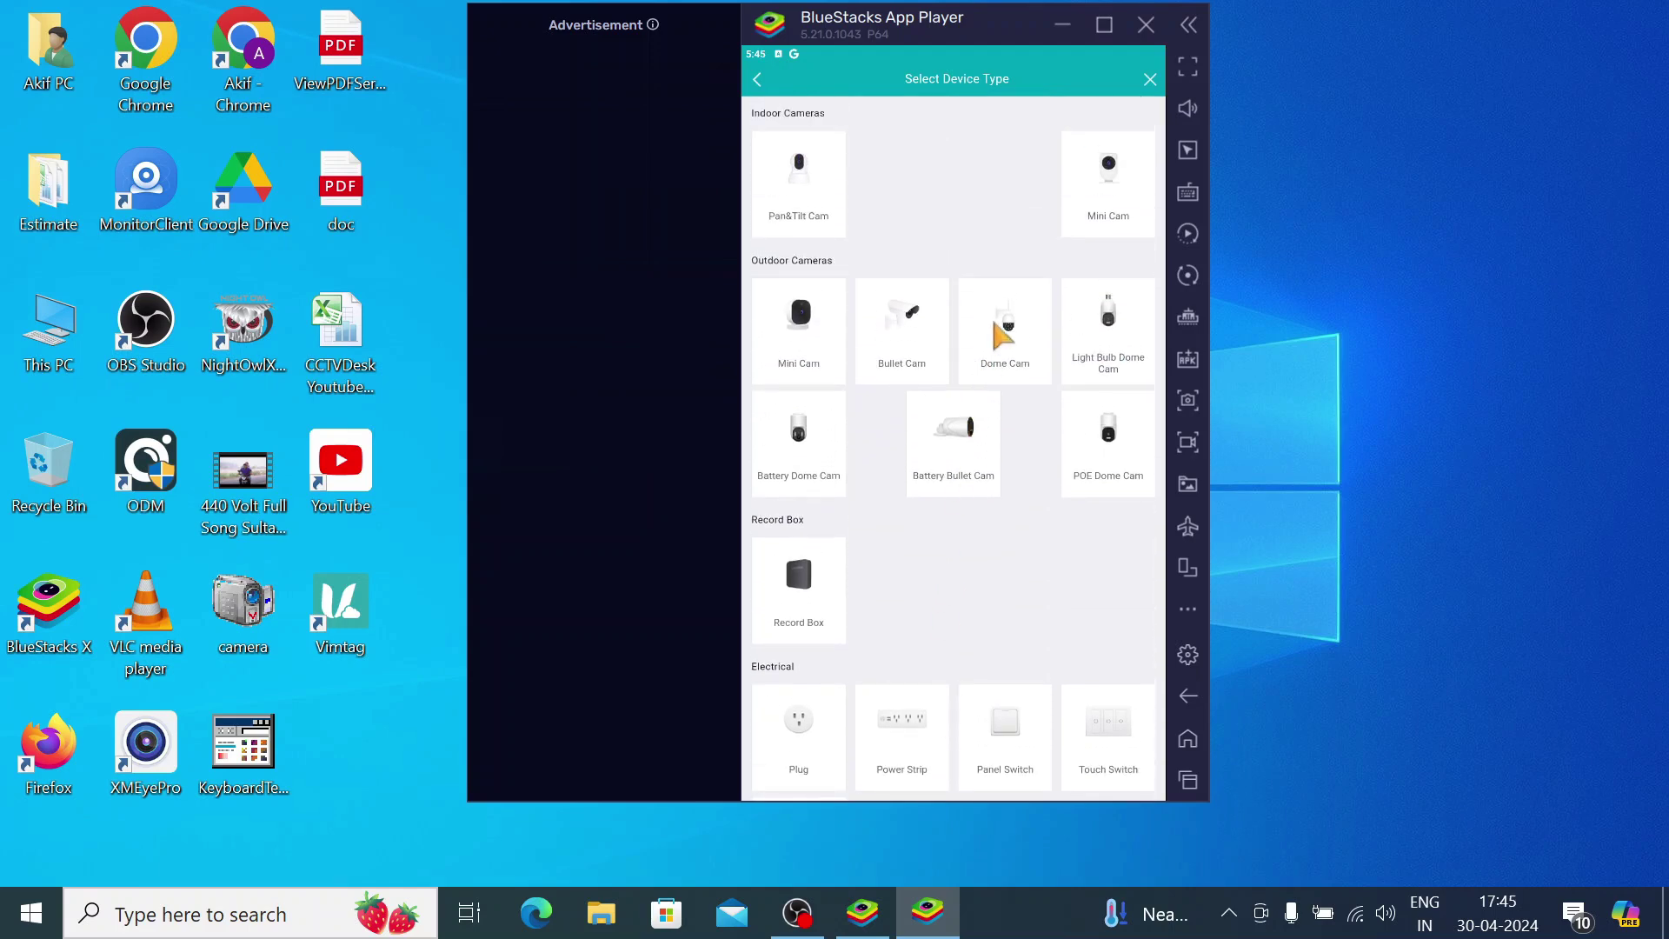
{"action": "left_click", "coordinate": [1002, 334]}
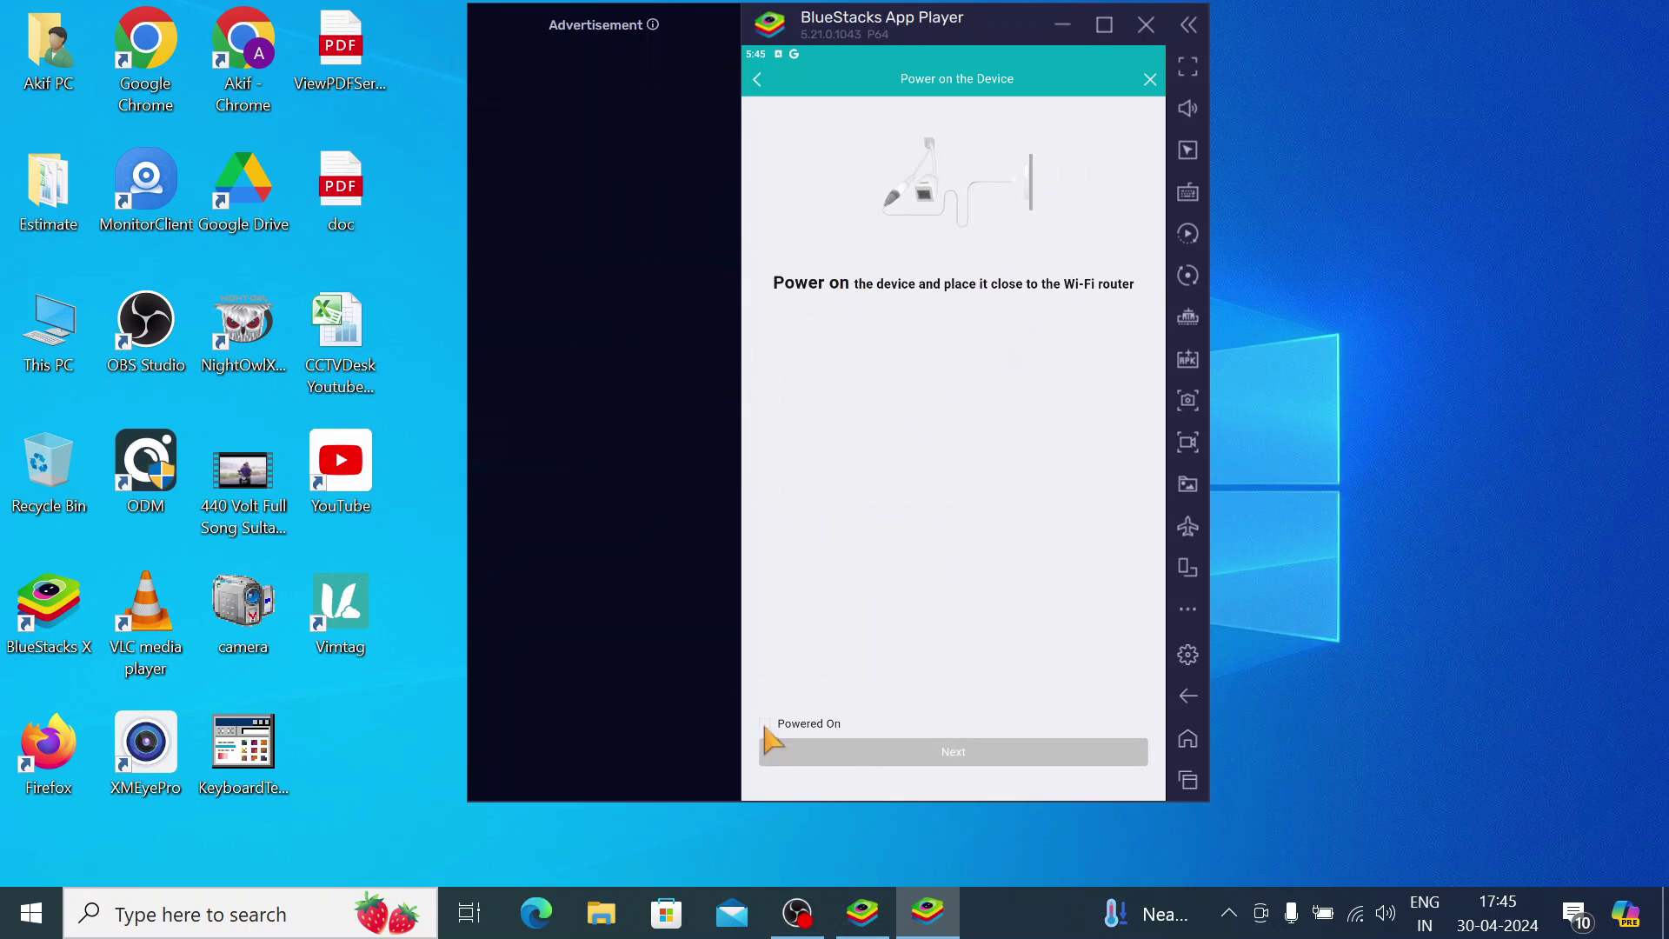
Confirm Powered On, allow camera access, and choose 'Can't find the QR code'
{"action": "left_click", "coordinate": [953, 756]}
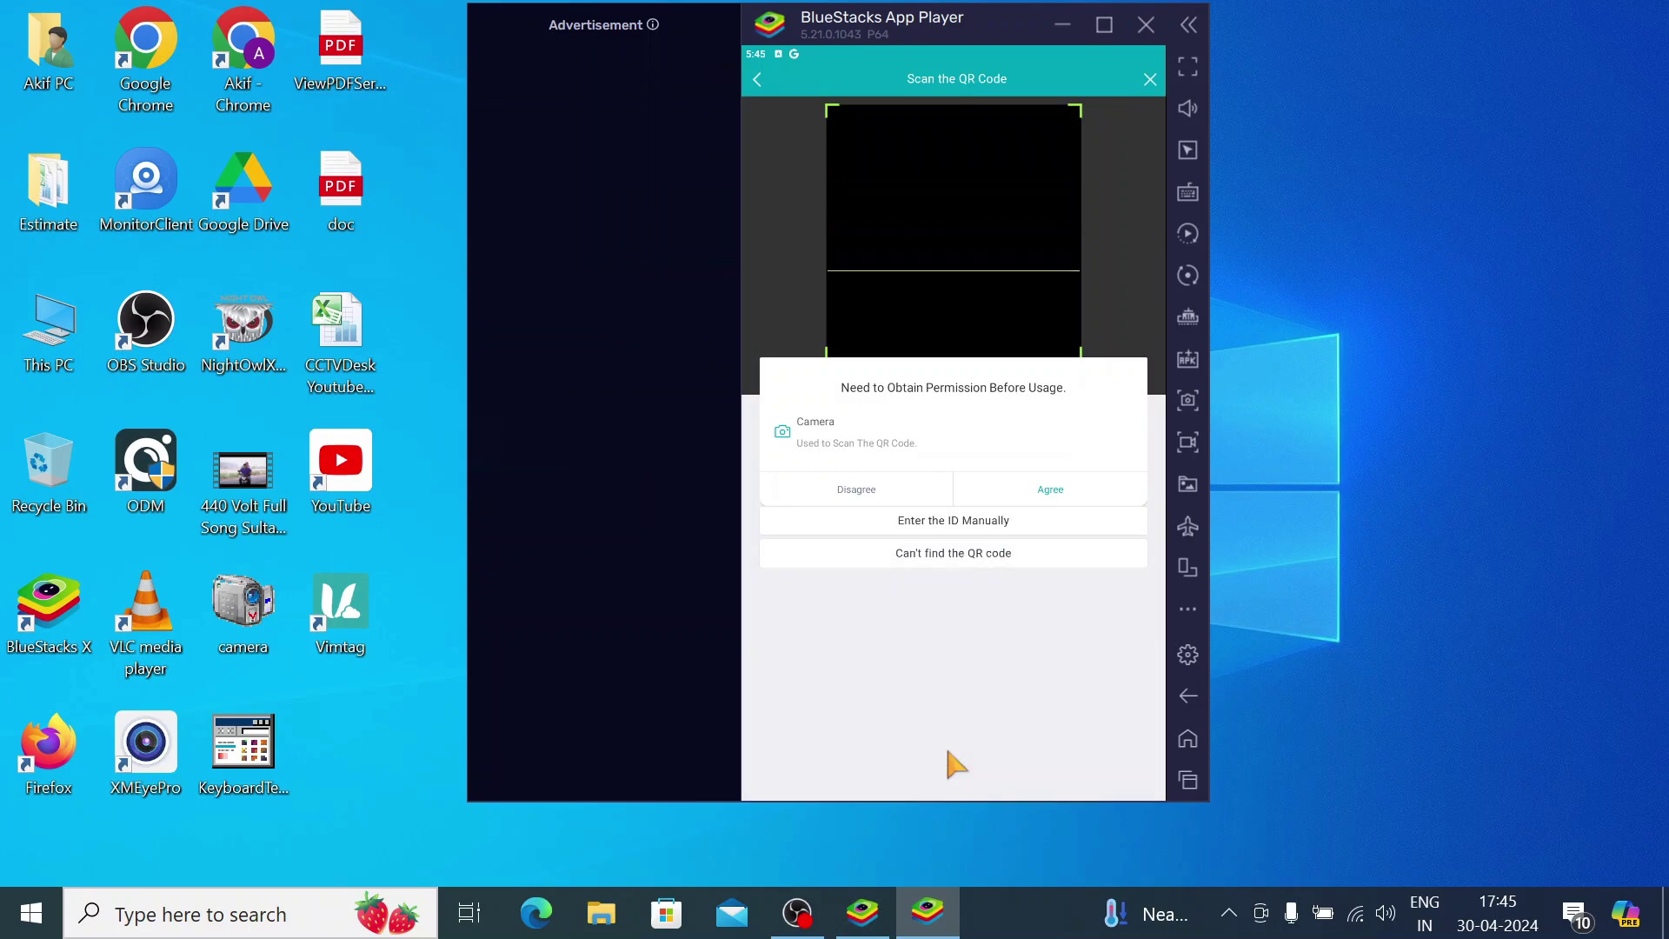
{"action": "left_click", "coordinate": [1028, 475]}
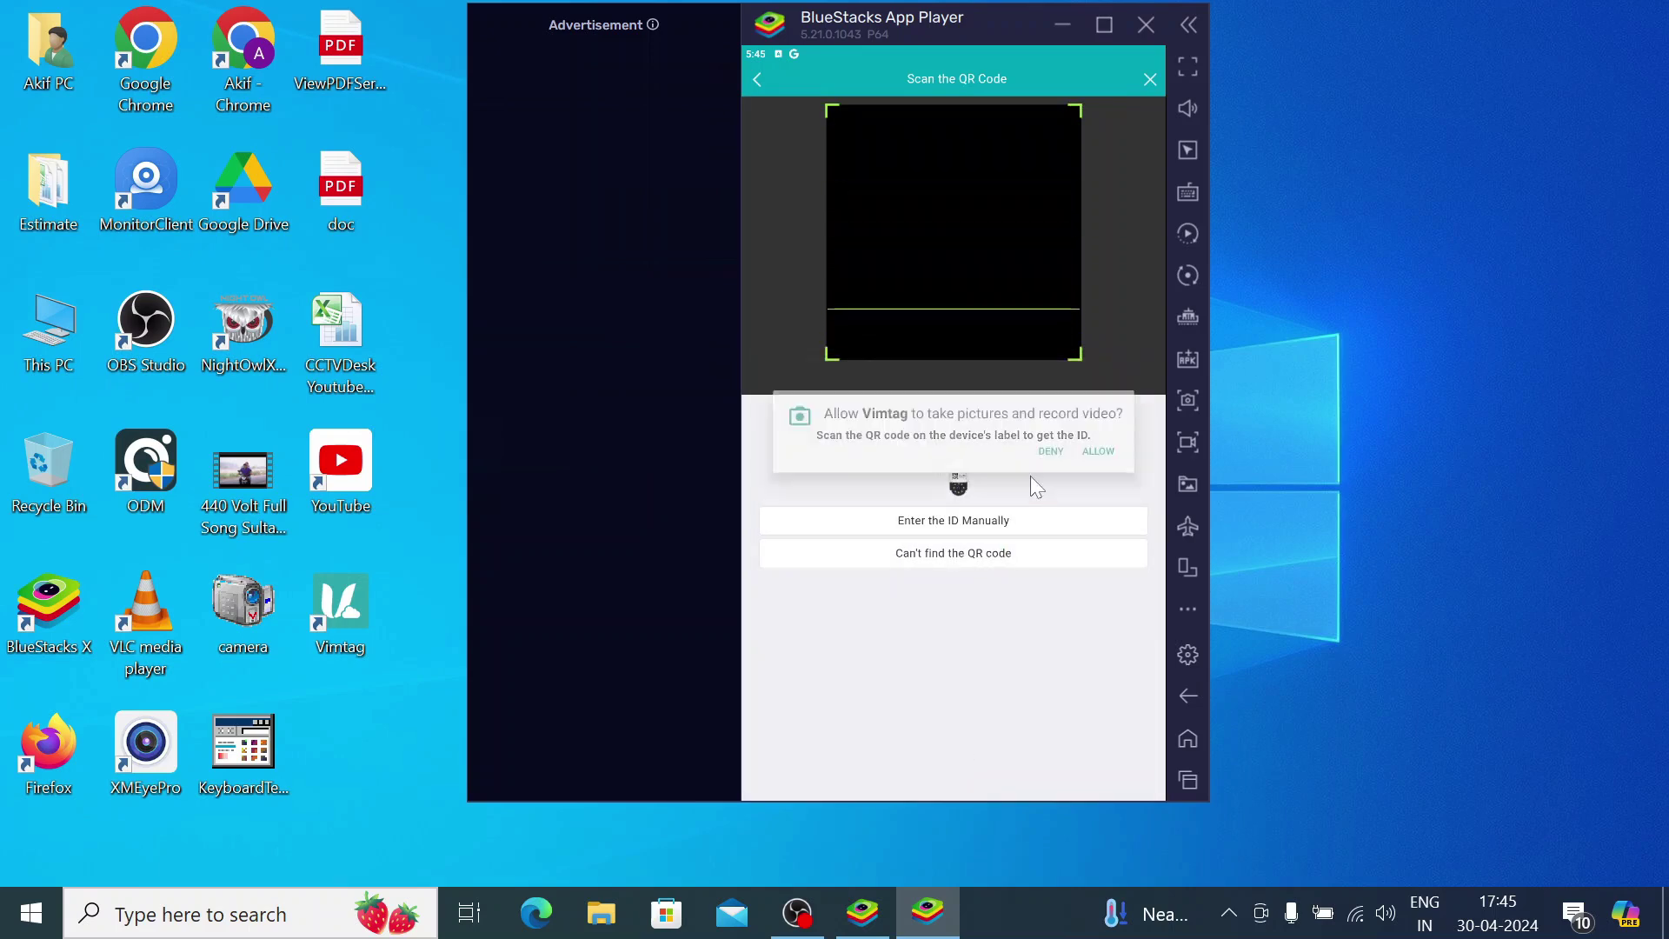
{"action": "left_click", "coordinate": [1098, 450]}
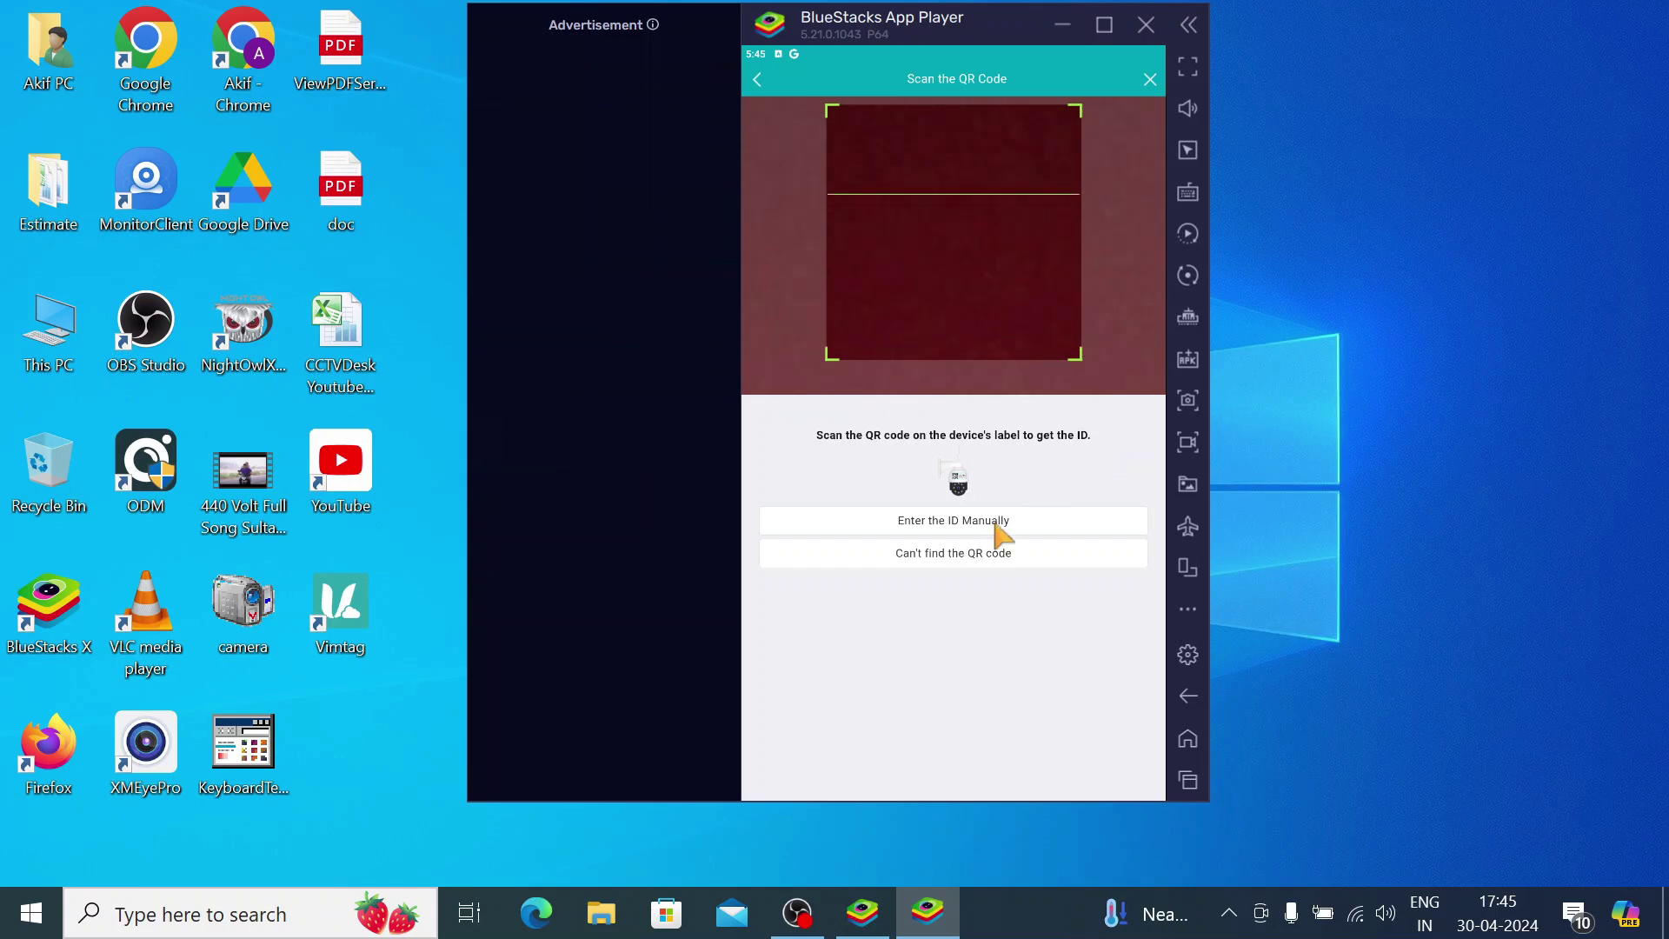
{"action": "left_click", "coordinate": [928, 556]}
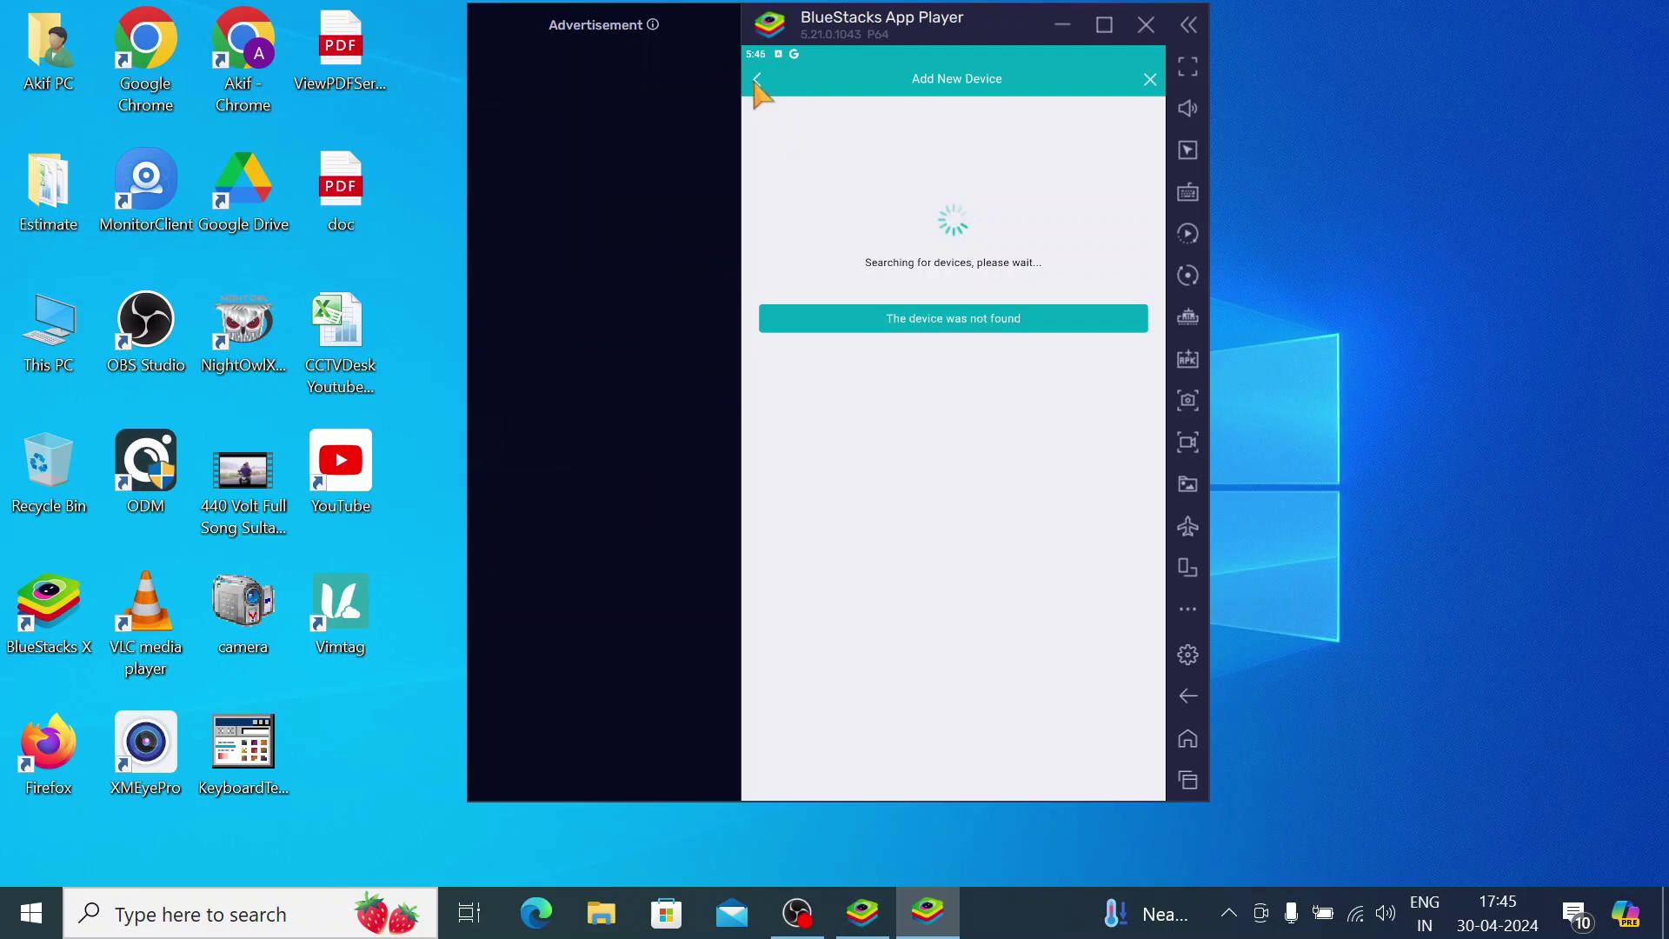
Choose 'The device was not found', then 'Enter the ID Manually', and try Next with a blank ID
{"action": "left_click", "coordinate": [806, 327]}
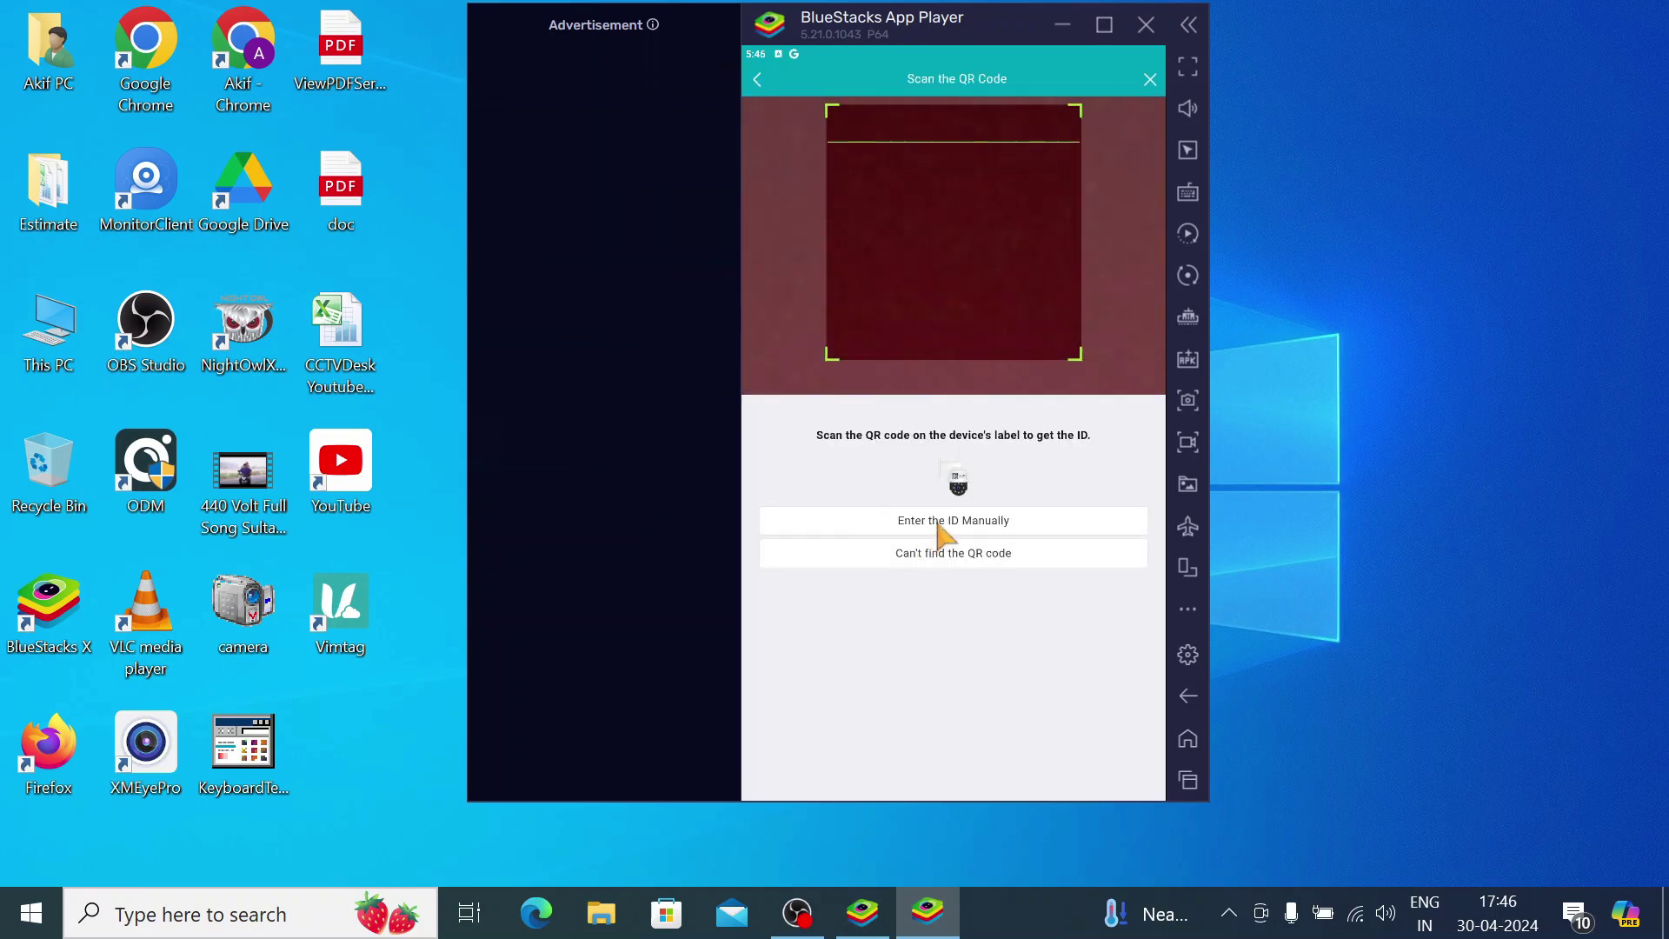
{"action": "left_click", "coordinate": [936, 520]}
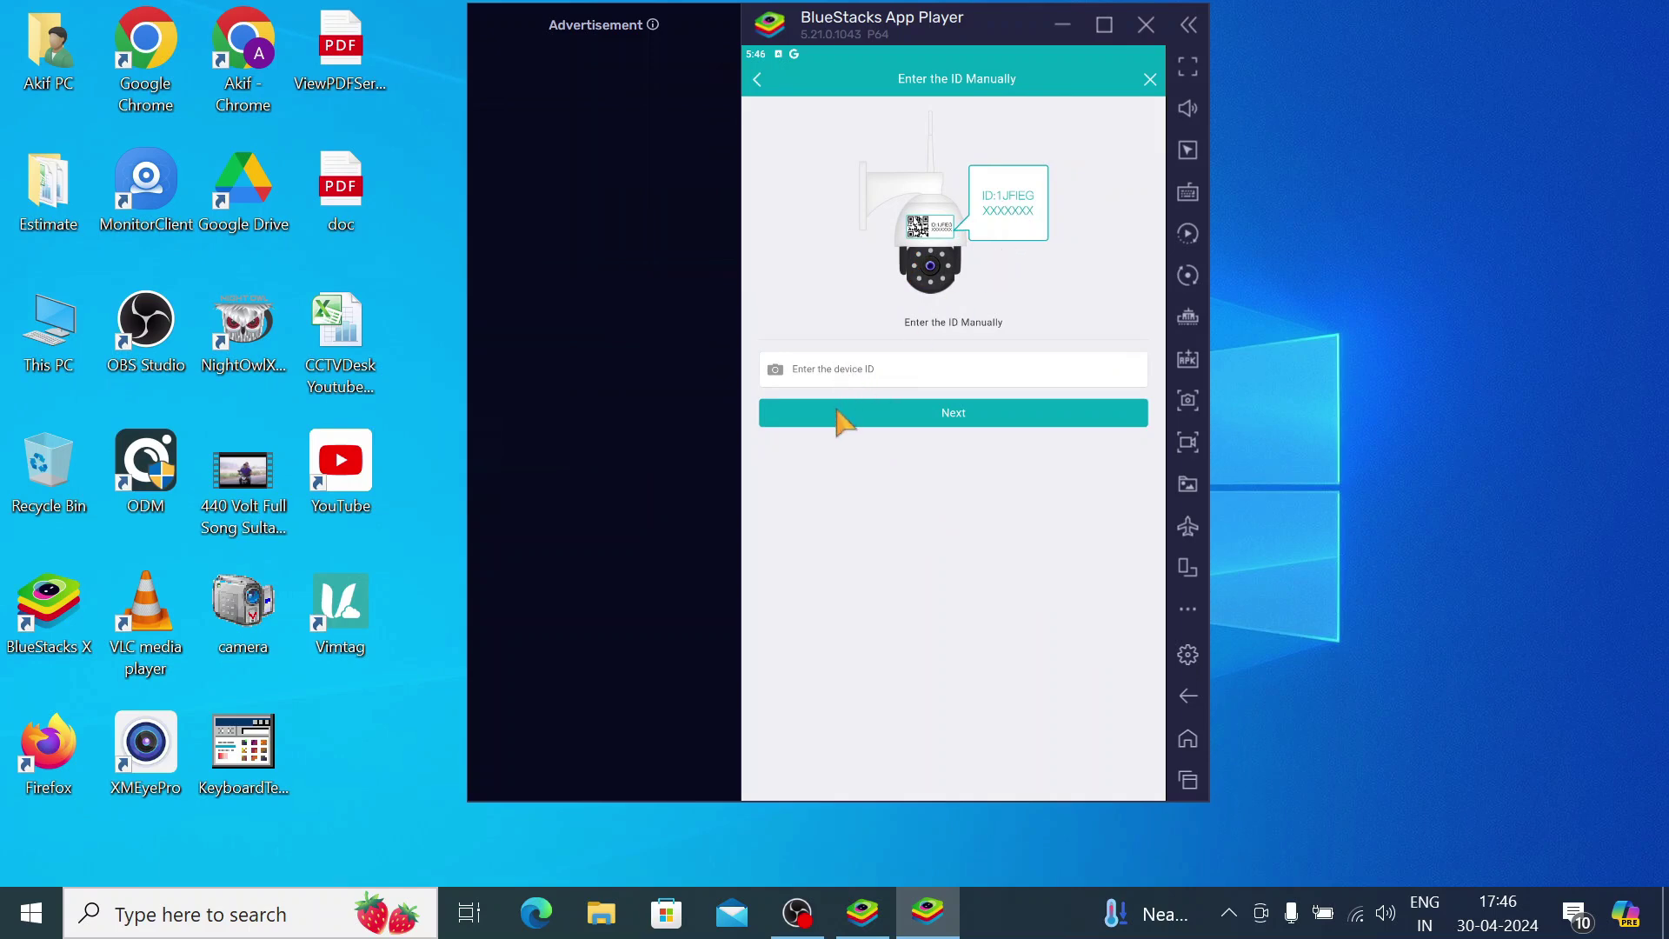
{"action": "left_click", "coordinate": [912, 421]}
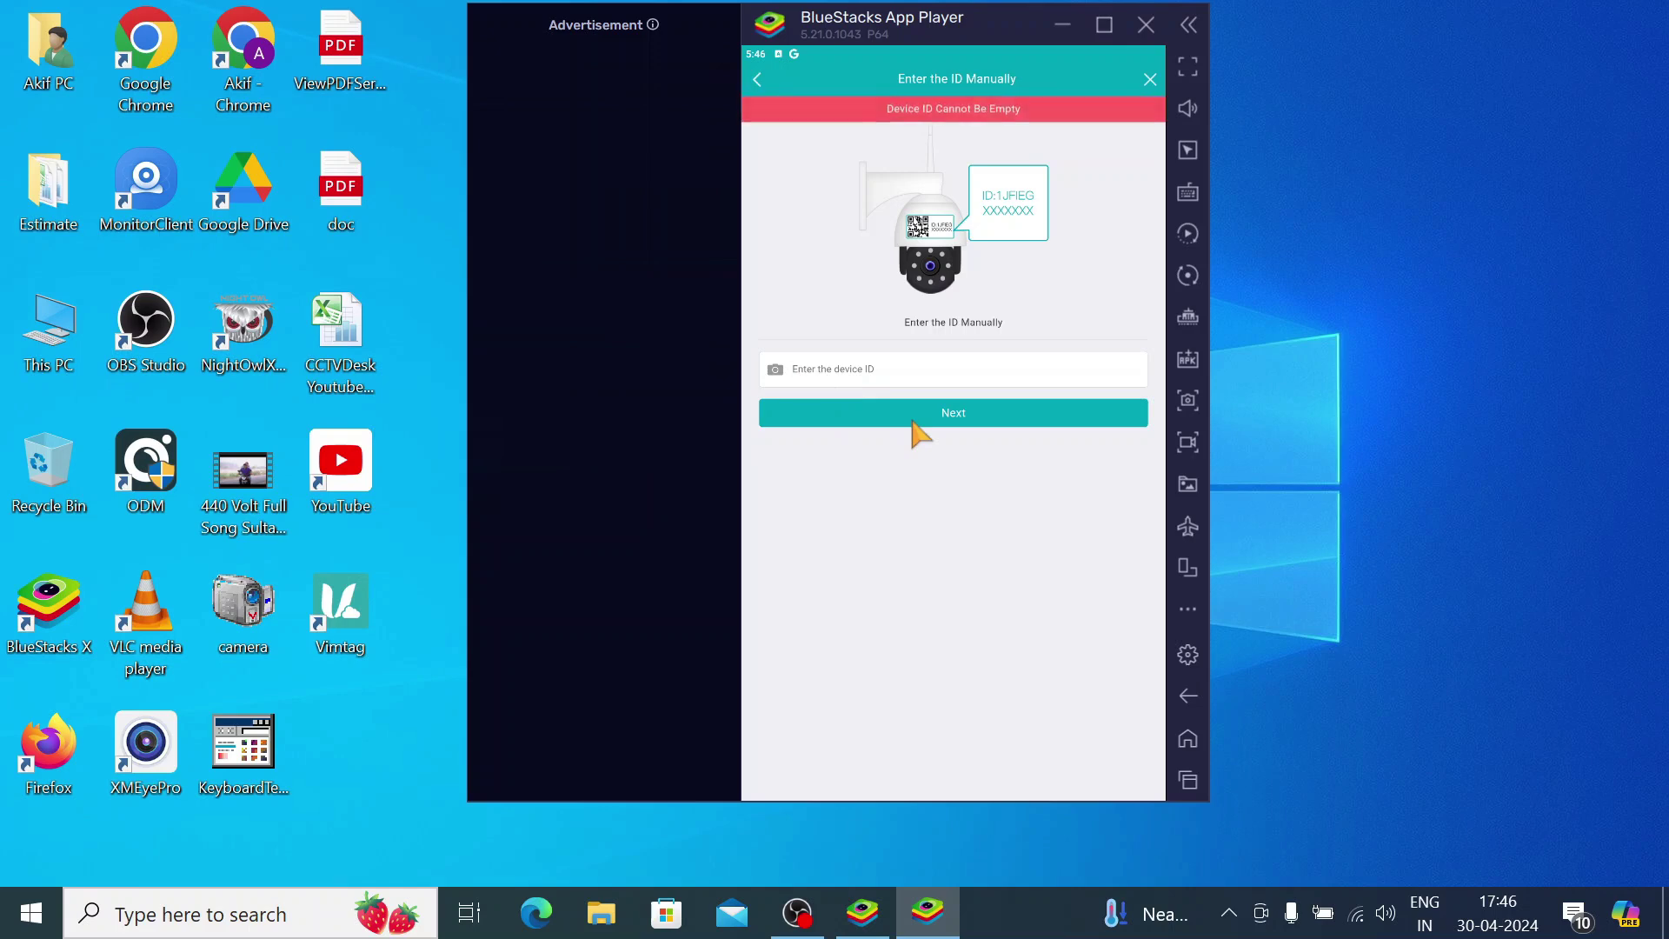